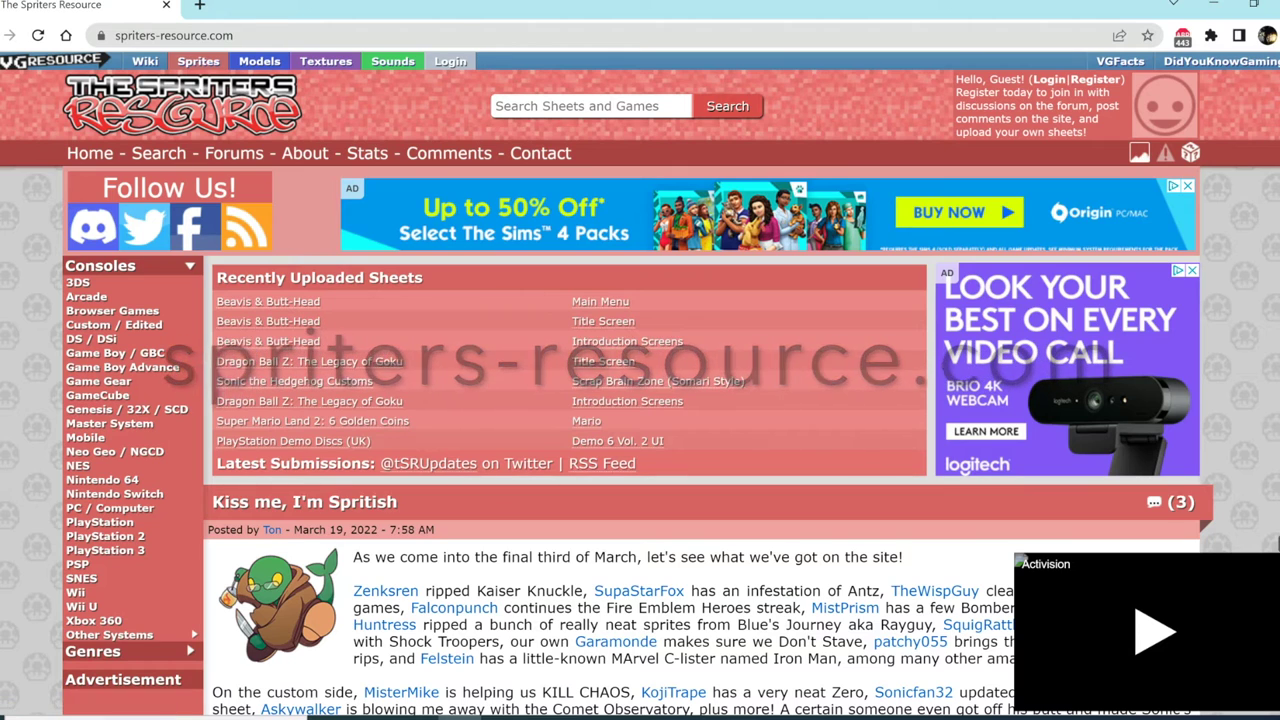
Open the Mario & Luigi sprite sheet from the NES game Super Mario Bros.
{"action": "left_click", "coordinate": [77, 465]}
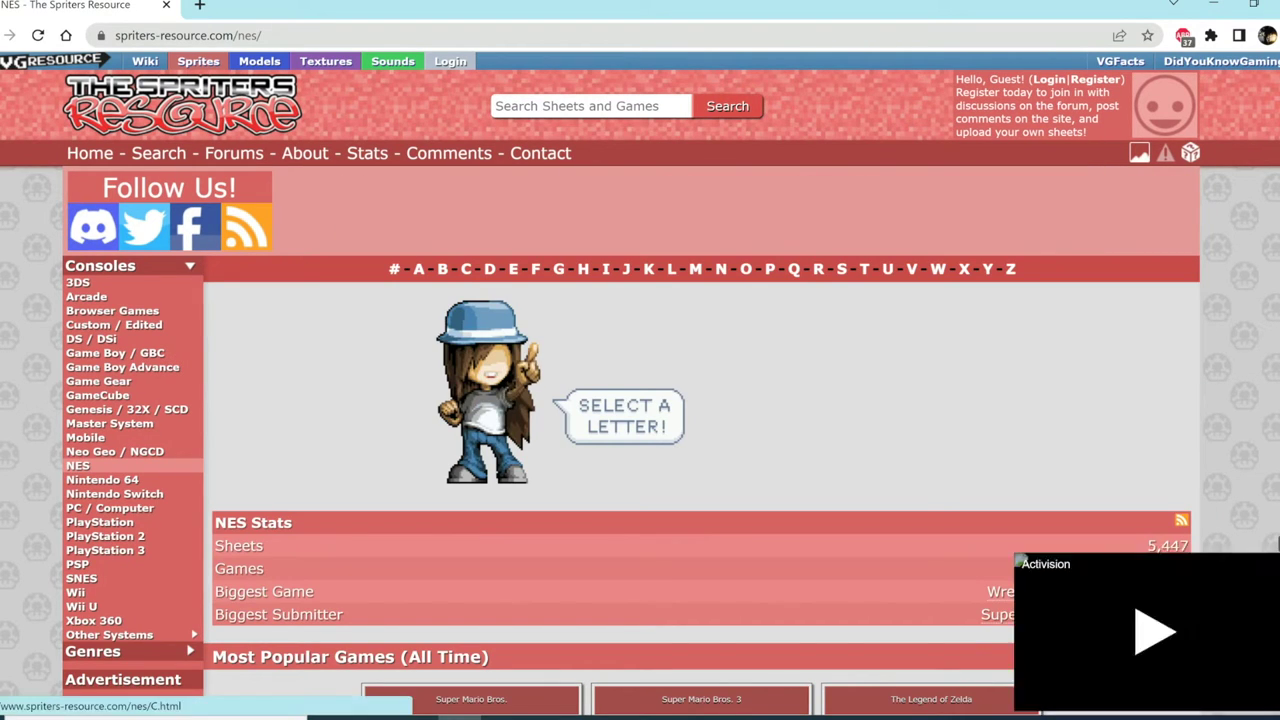
{"action": "scroll", "coordinate": [640, 400], "scroll_direction": "down", "scroll_amount": 2}
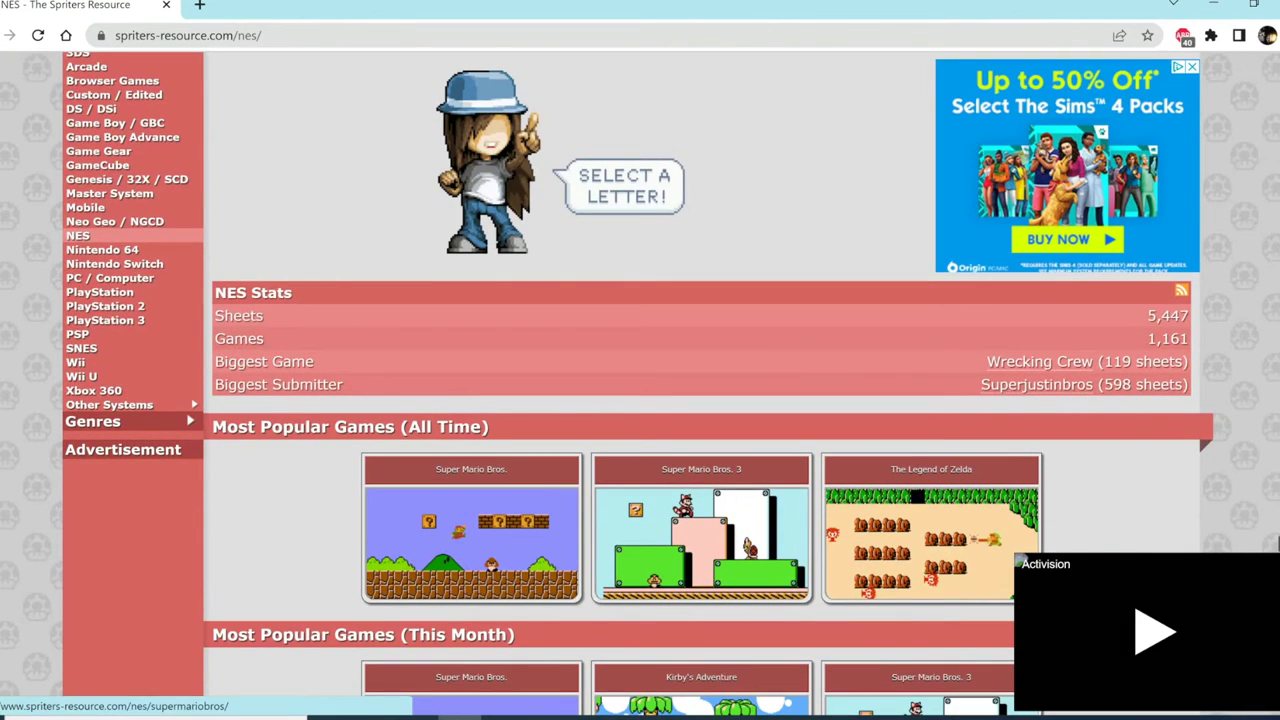
{"action": "left_click", "coordinate": [471, 535]}
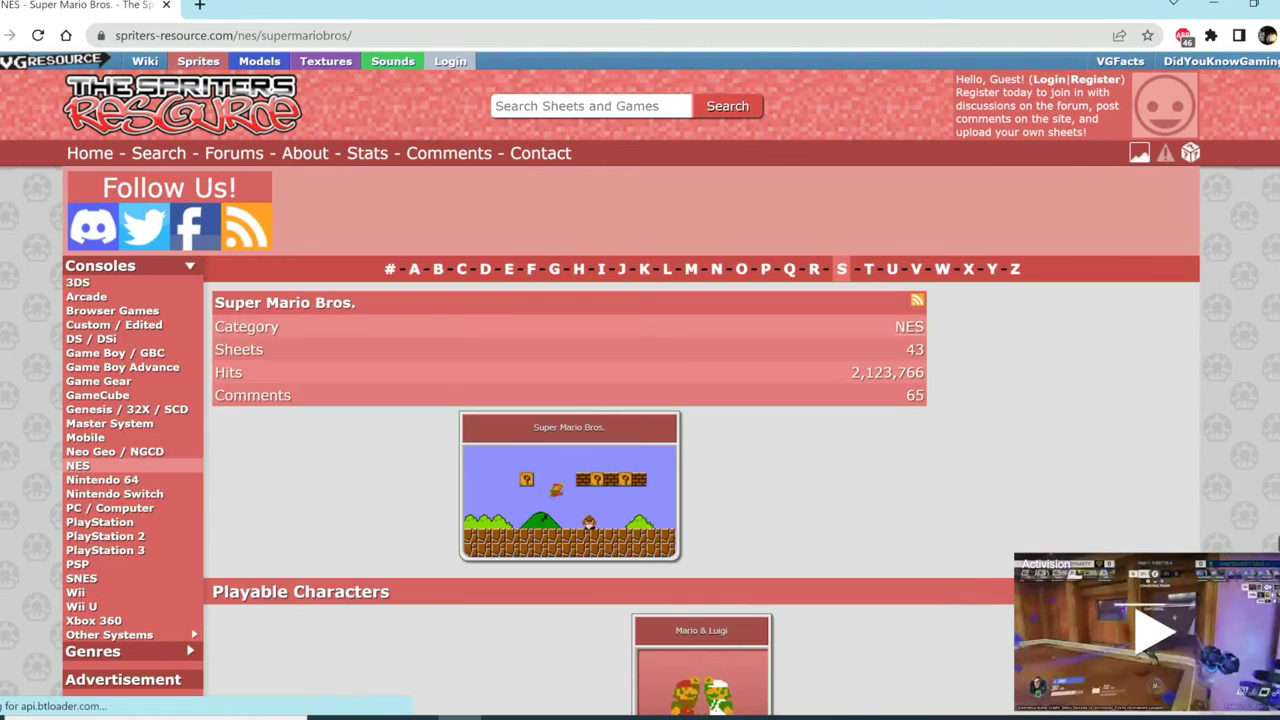
{"action": "scroll", "coordinate": [640, 383], "scroll_direction": "down", "scroll_amount": 2}
{"action": "left_click", "coordinate": [701, 541]}
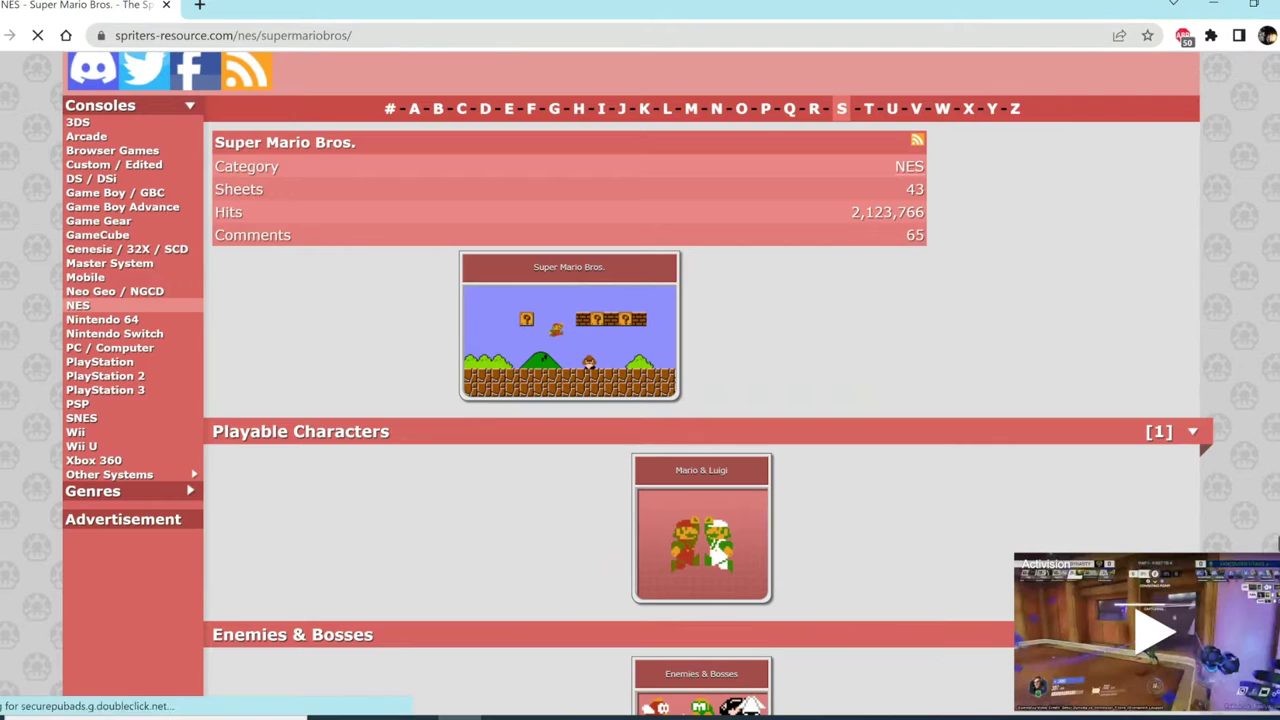
{"action": "scroll", "coordinate": [701, 541], "scroll_direction": "down", "scroll_amount": 2}
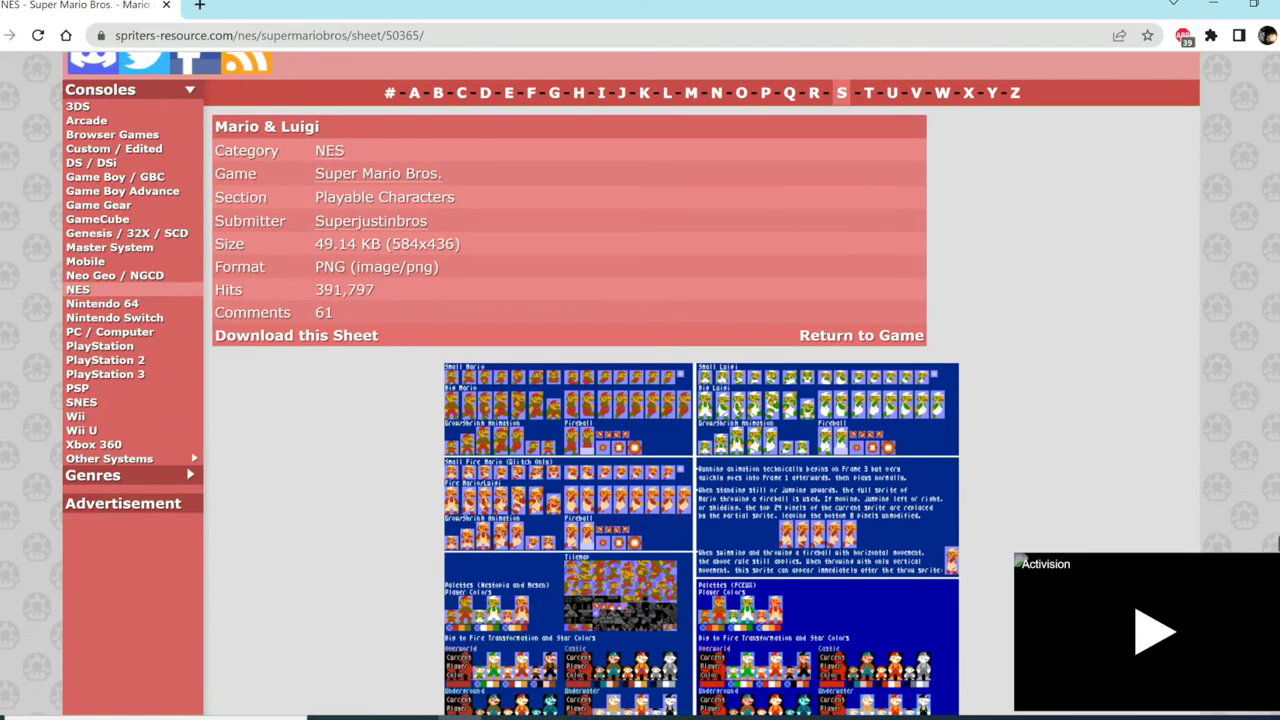
Copy the Mario & Luigi sprite sheet image and paste it into a blank canvas in Paint.
{"action": "scroll", "coordinate": [700, 460], "scroll_direction": "down", "scroll_amount": 1}
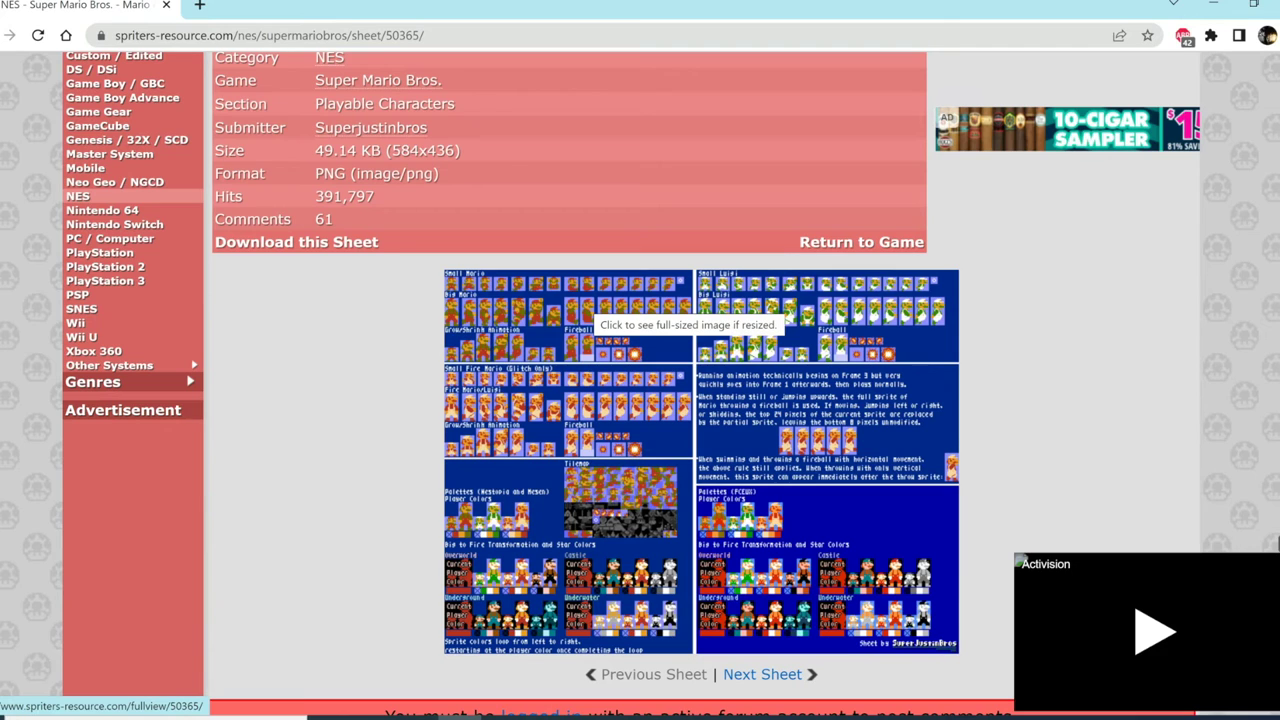
{"action": "right_click", "coordinate": [536, 331]}
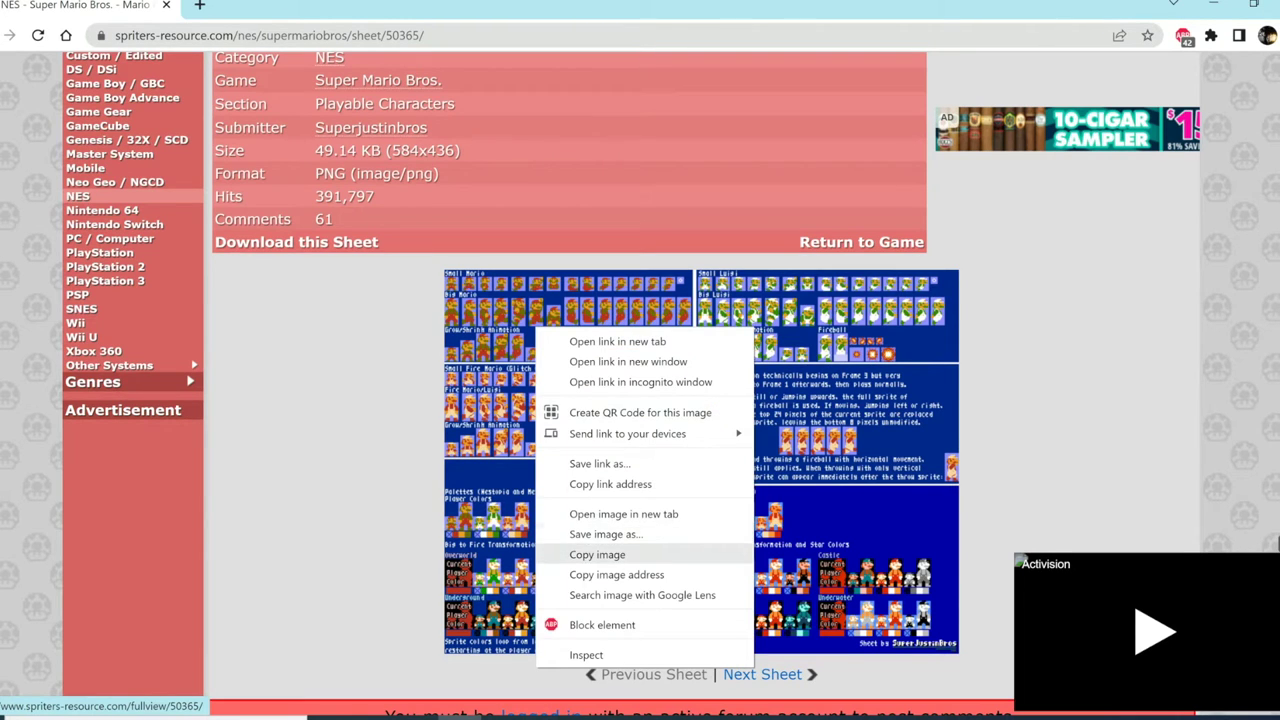
{"action": "left_click", "coordinate": [597, 554]}
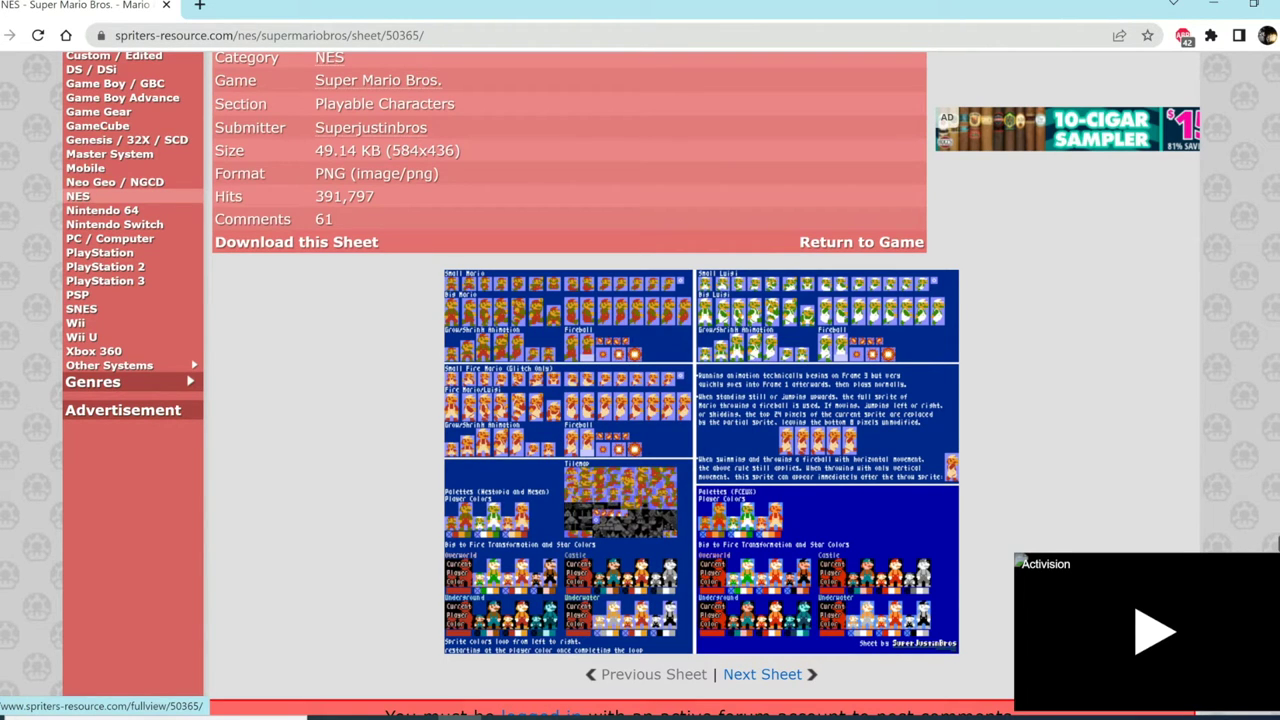
{"action": "left_click", "coordinate": [897, 718]}
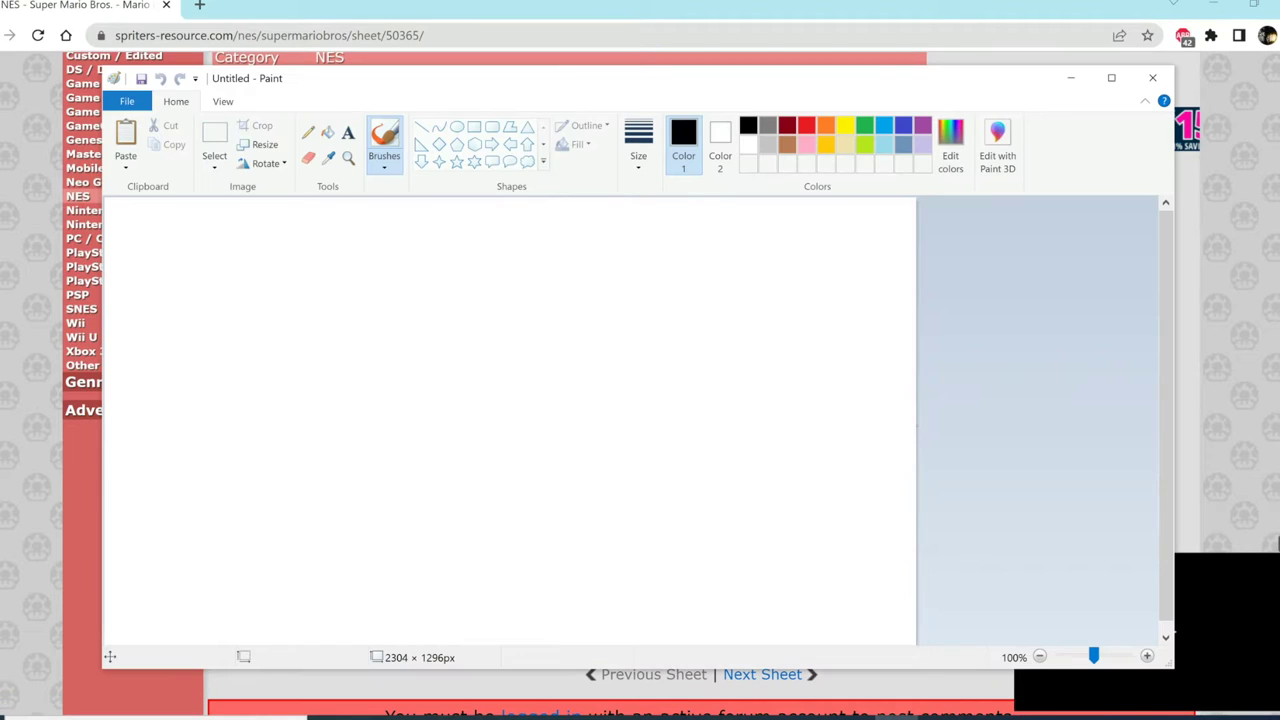
{"action": "key", "text": "ctrl+v"}
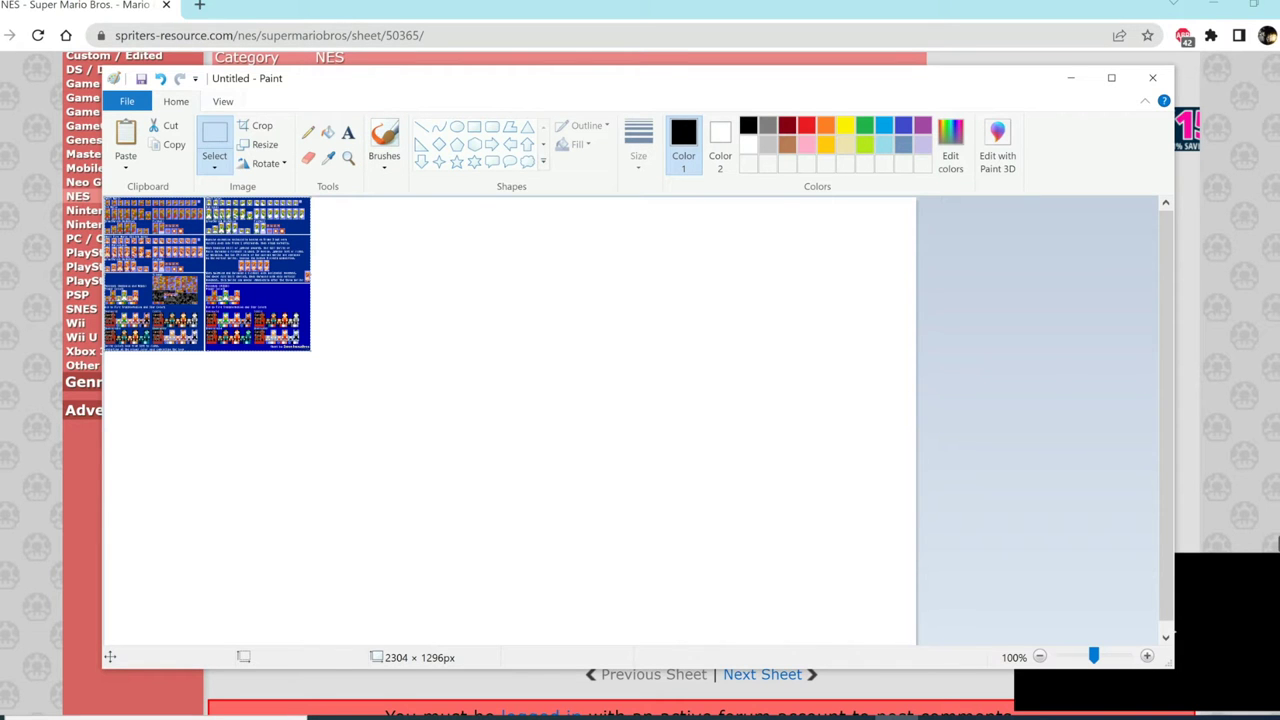
Copy the sixth sprite in the Small Mario row, selecting an area of about 17 × 16 px.
{"action": "left_click", "coordinate": [222, 101]}
{"action": "left_click", "coordinate": [125, 140]}
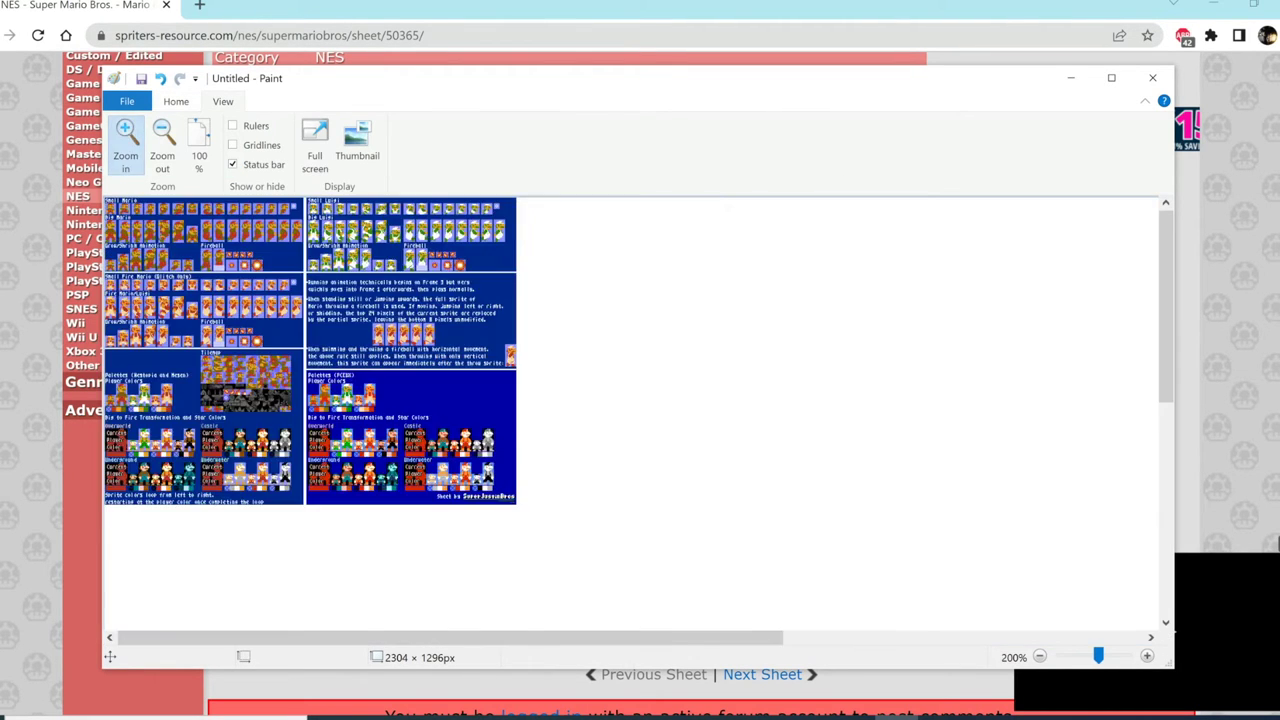
{"action": "left_click", "coordinate": [125, 140]}
{"action": "left_click", "coordinate": [125, 140]}
{"action": "left_click", "coordinate": [125, 140]}
{"action": "left_click", "coordinate": [125, 140]}
{"action": "left_click", "coordinate": [125, 140]}
{"action": "left_click", "coordinate": [125, 140]}
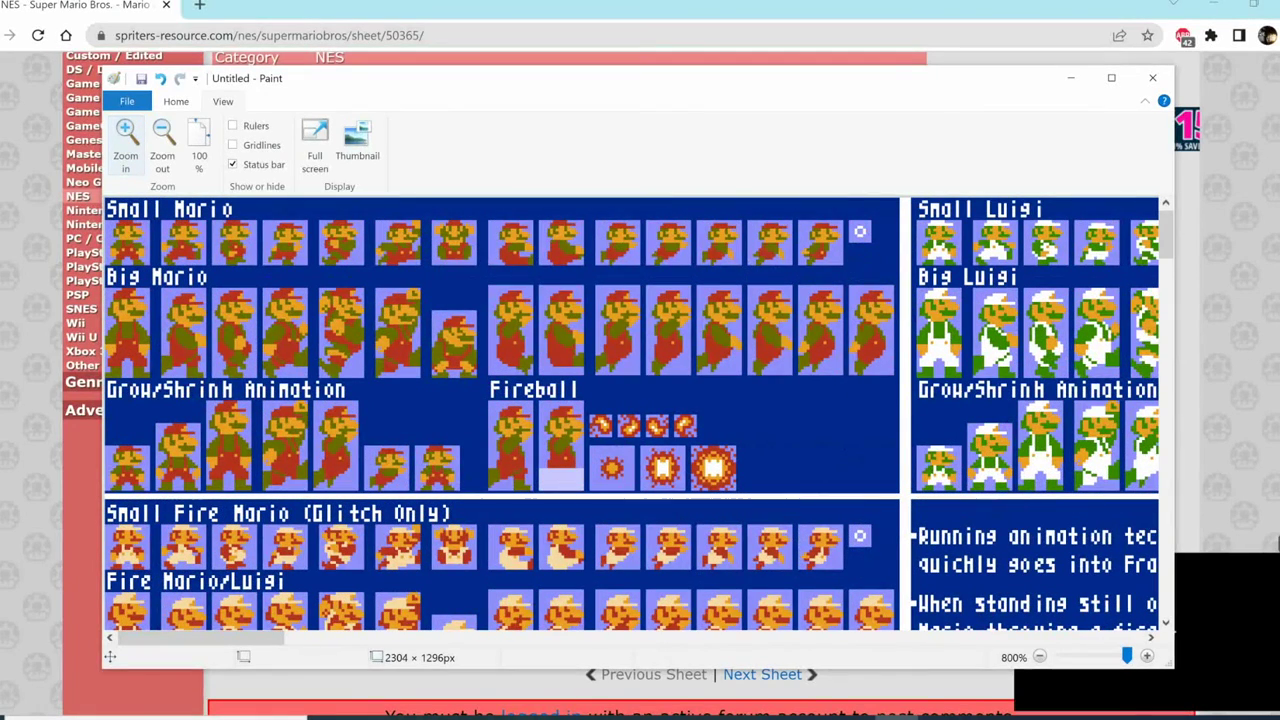
{"action": "left_click", "coordinate": [176, 101]}
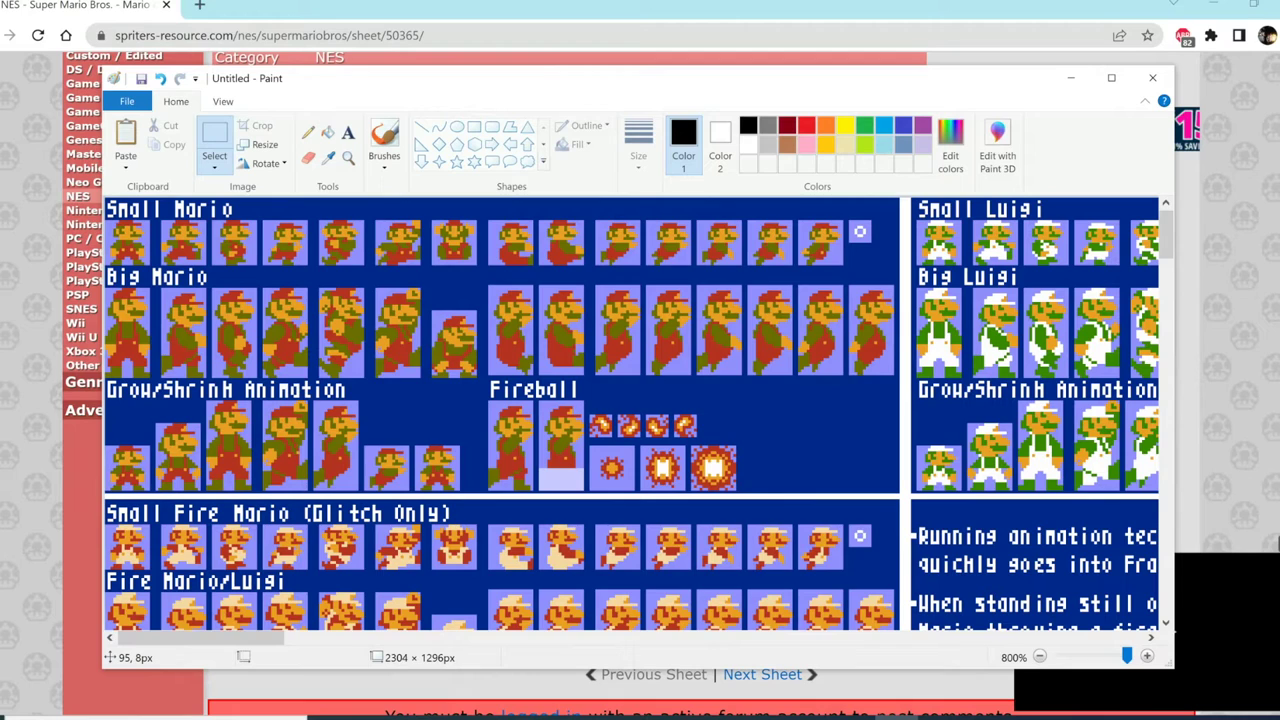
{"action": "mouse_move", "coordinate": [376, 220]}
{"action": "left_mouse_down"}
{"action": "mouse_move", "coordinate": [412, 244]}
{"action": "mouse_move", "coordinate": [426, 276]}
{"action": "mouse_move", "coordinate": [424, 265]}
{"action": "left_mouse_up"}
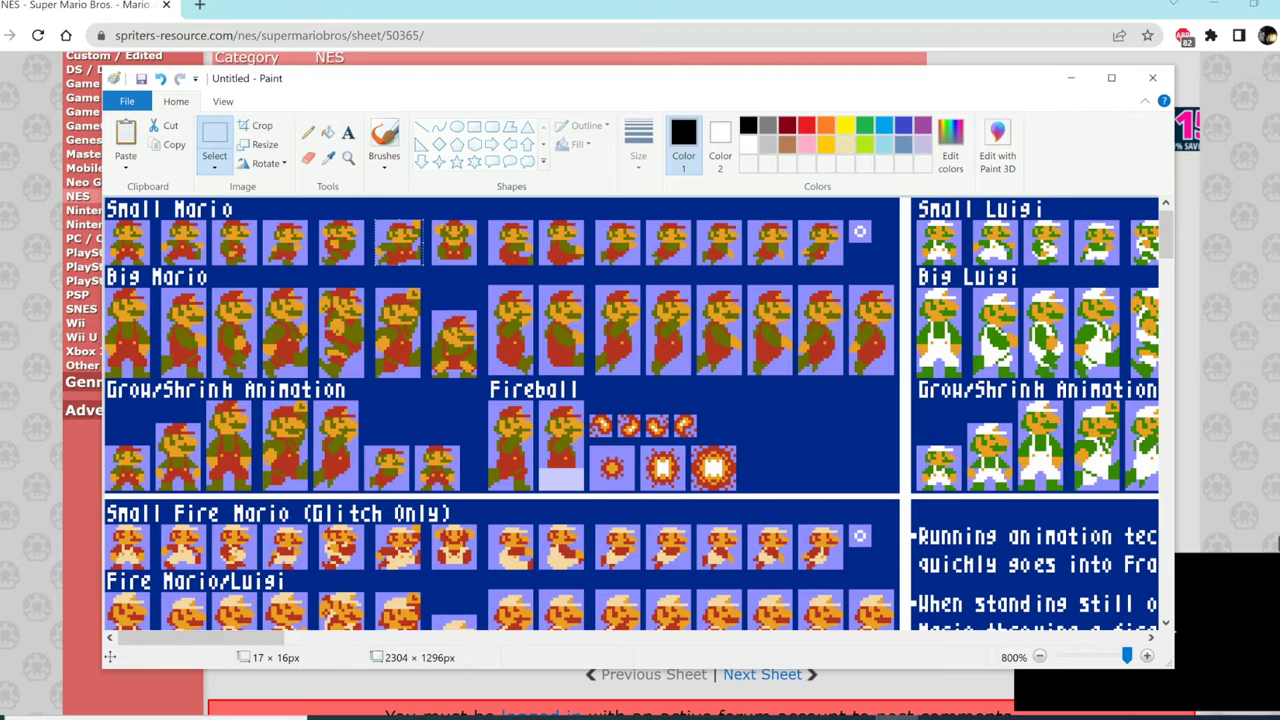
{"action": "left_click", "coordinate": [168, 145]}
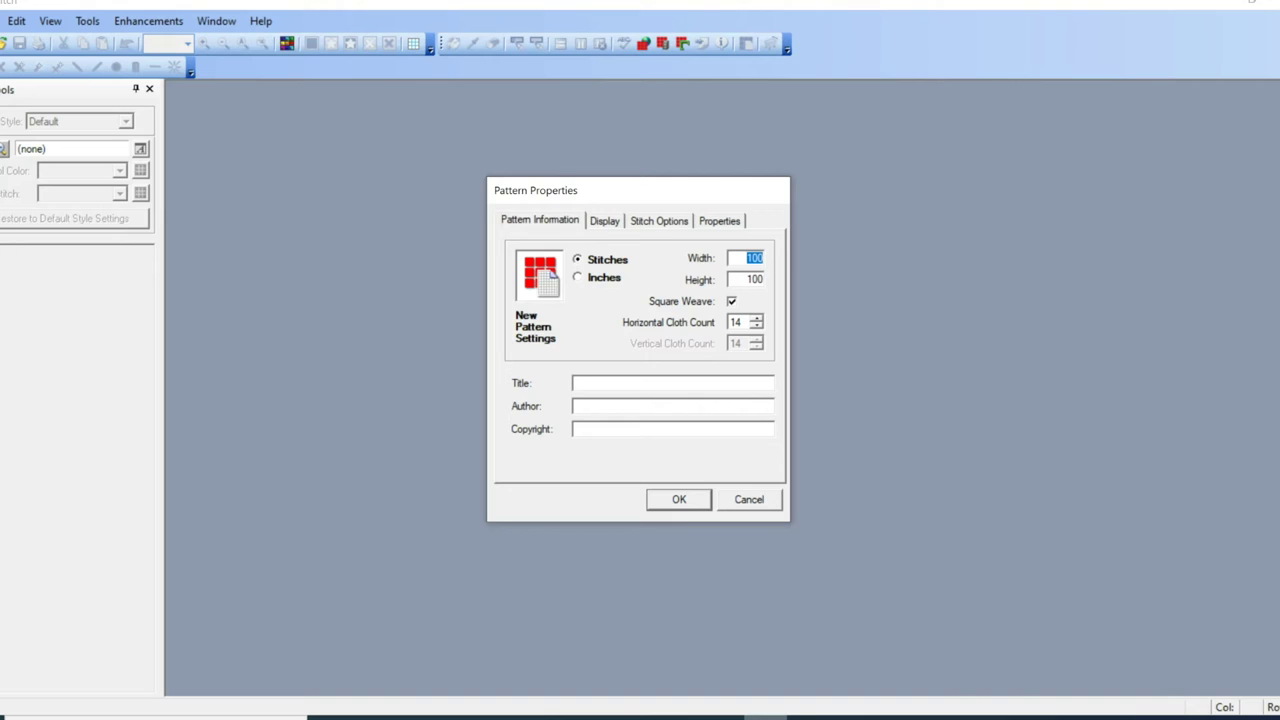
In PCStitch, dismiss the new pattern settings and import the picture on the clipboard.
{"action": "key", "text": "Return"}
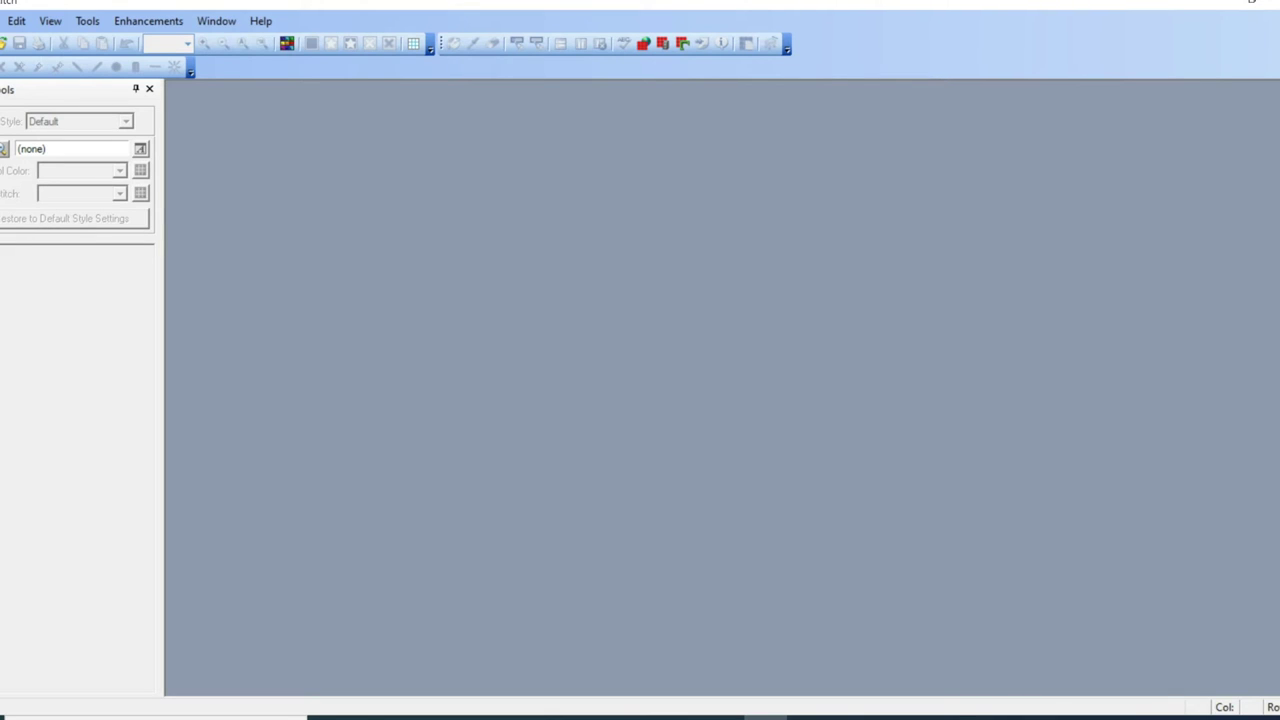
{"action": "left_click", "coordinate": [1, 21]}
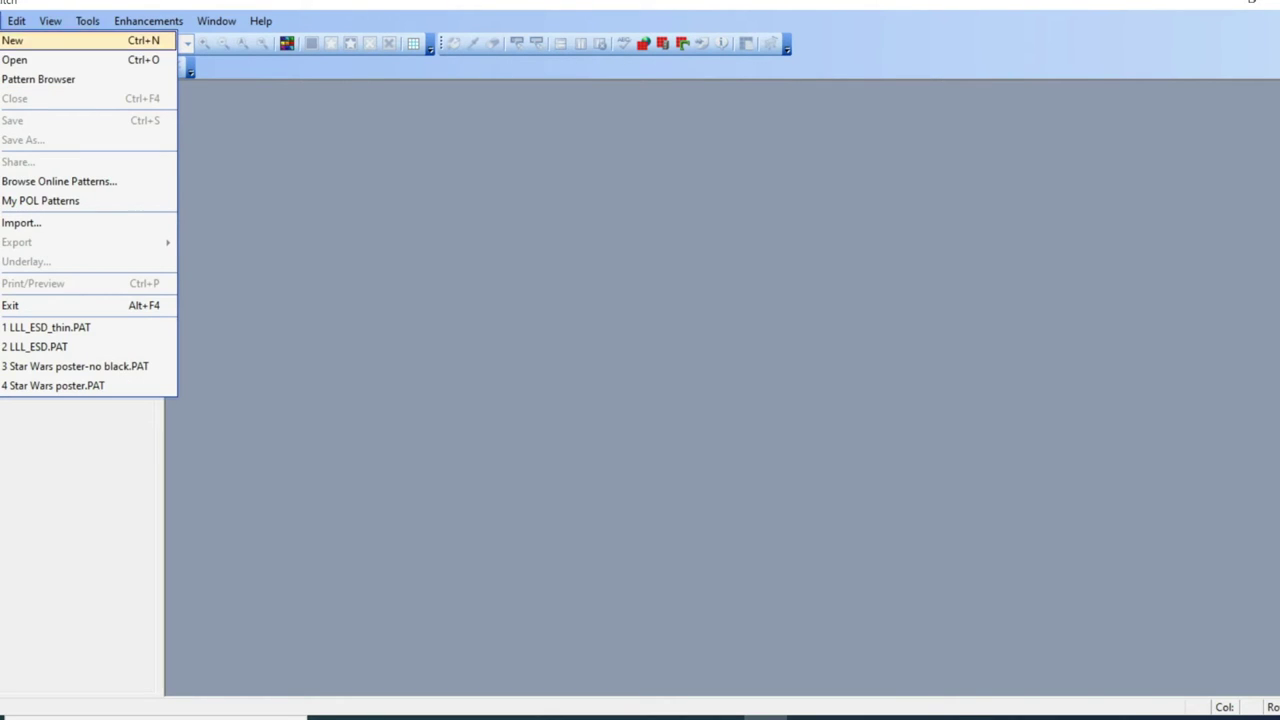
{"action": "key", "text": "Down"}
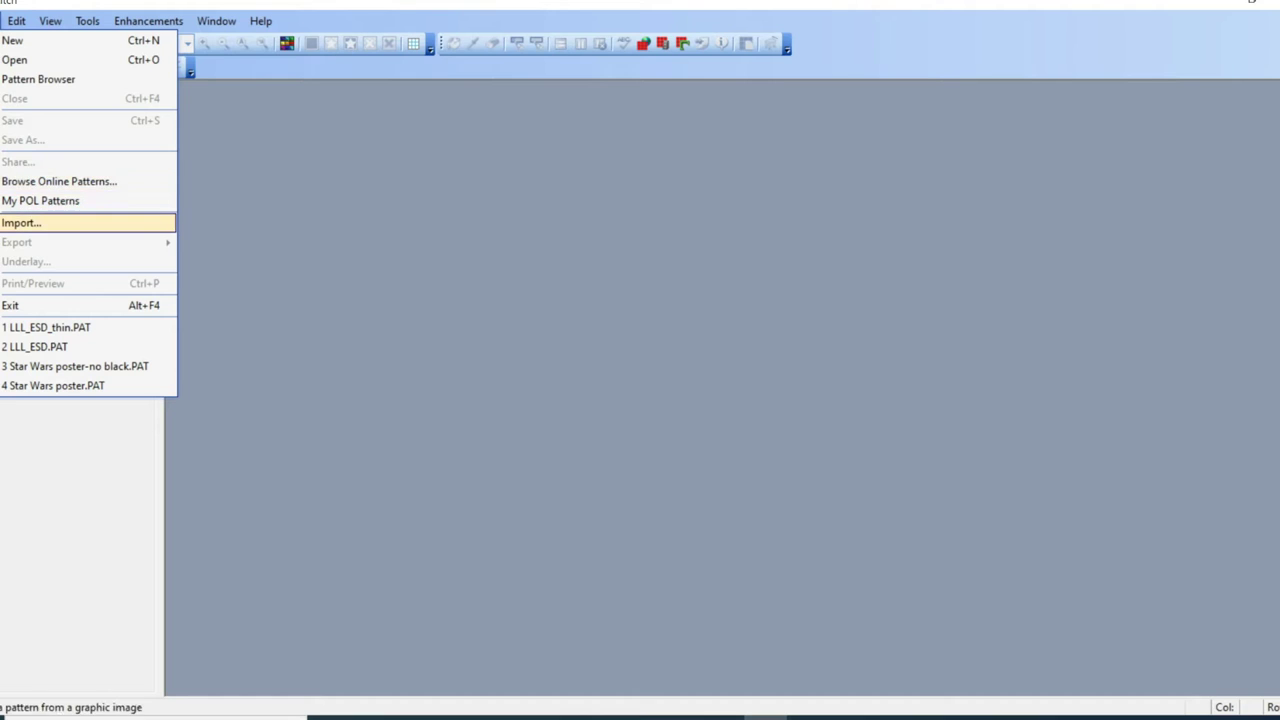
{"action": "key", "text": "Return"}
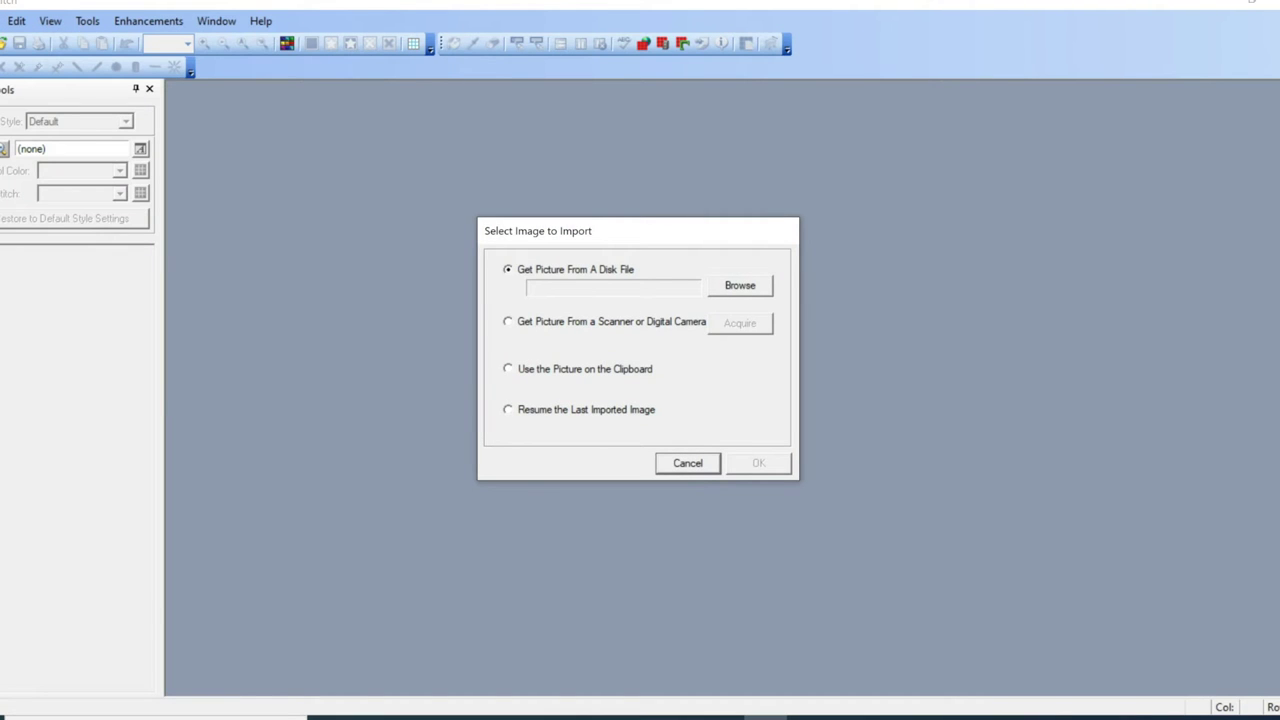
{"action": "left_click", "coordinate": [509, 369]}
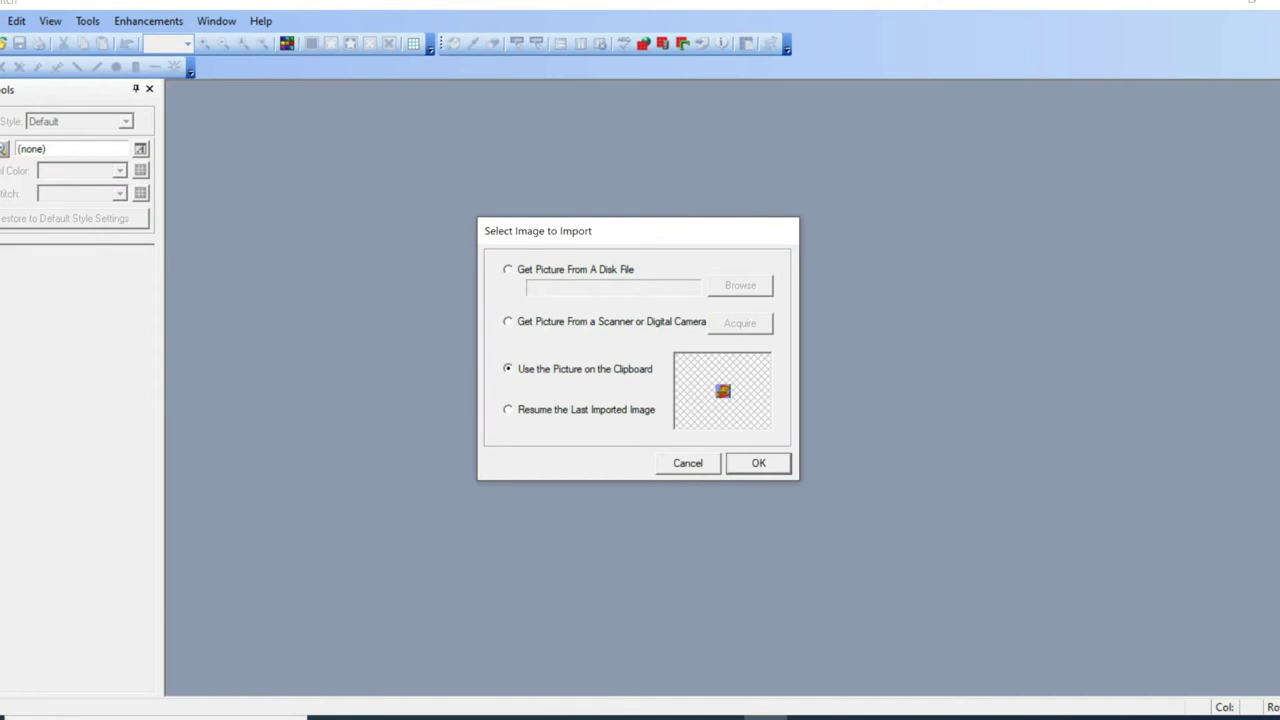
{"action": "key", "text": "Return"}
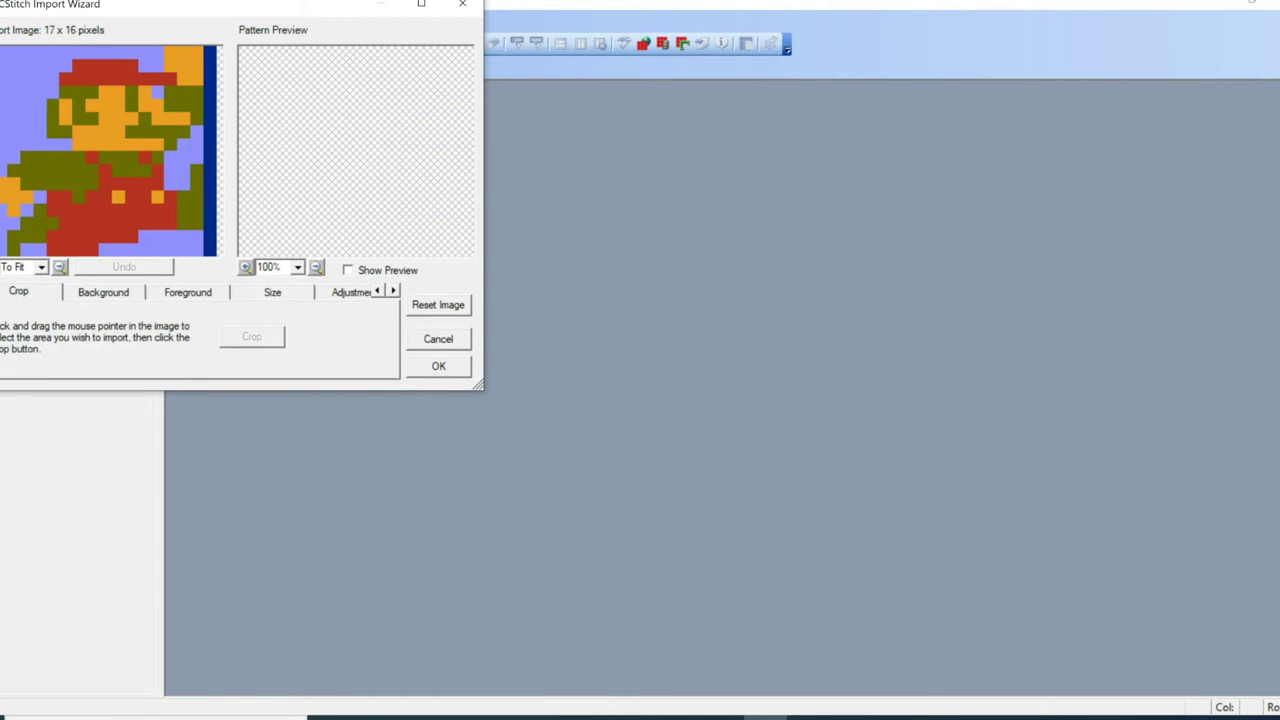
Set the imported pattern's width to 17 stitches.
{"action": "left_click", "coordinate": [272, 292]}
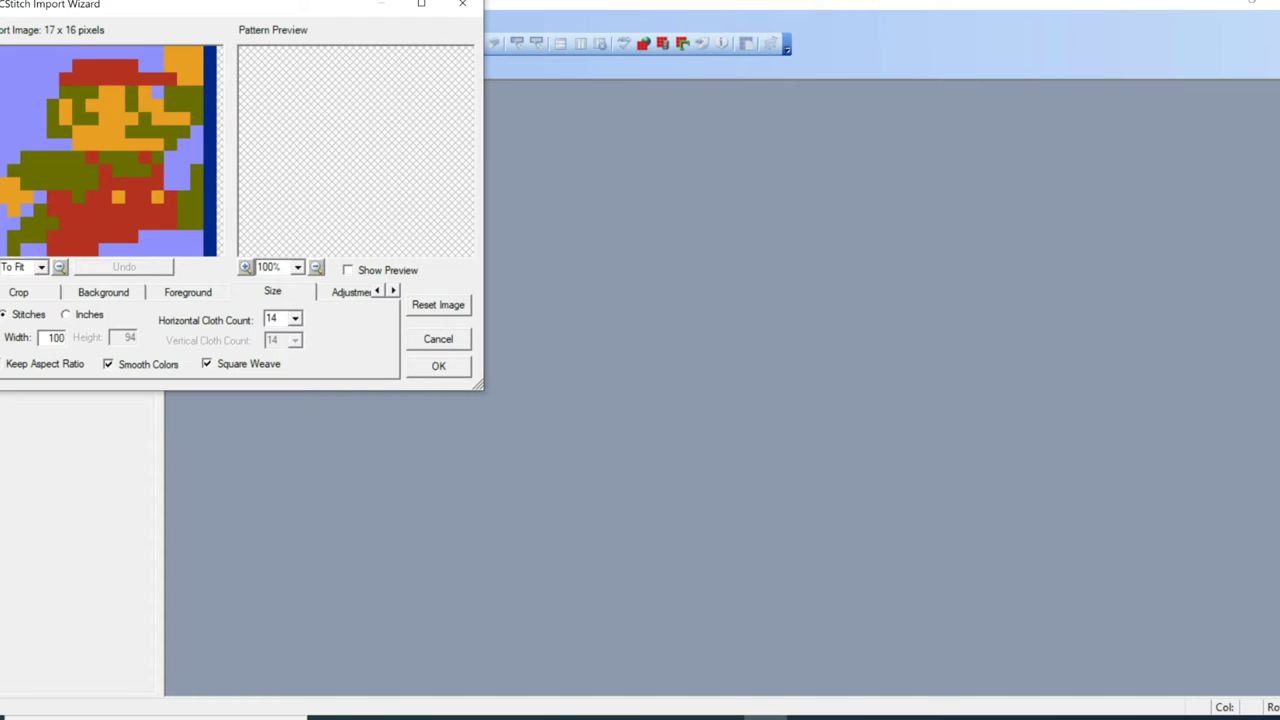
{"action": "double_click", "coordinate": [56, 338]}
{"action": "type", "text": "17"}
{"action": "key", "text": "Tab"}
Set the maximum floss colors to 5, preview the pattern, and finish the import.
{"action": "left_click", "coordinate": [393, 291]}
{"action": "left_click", "coordinate": [393, 291]}
{"action": "left_click", "coordinate": [272, 291]}
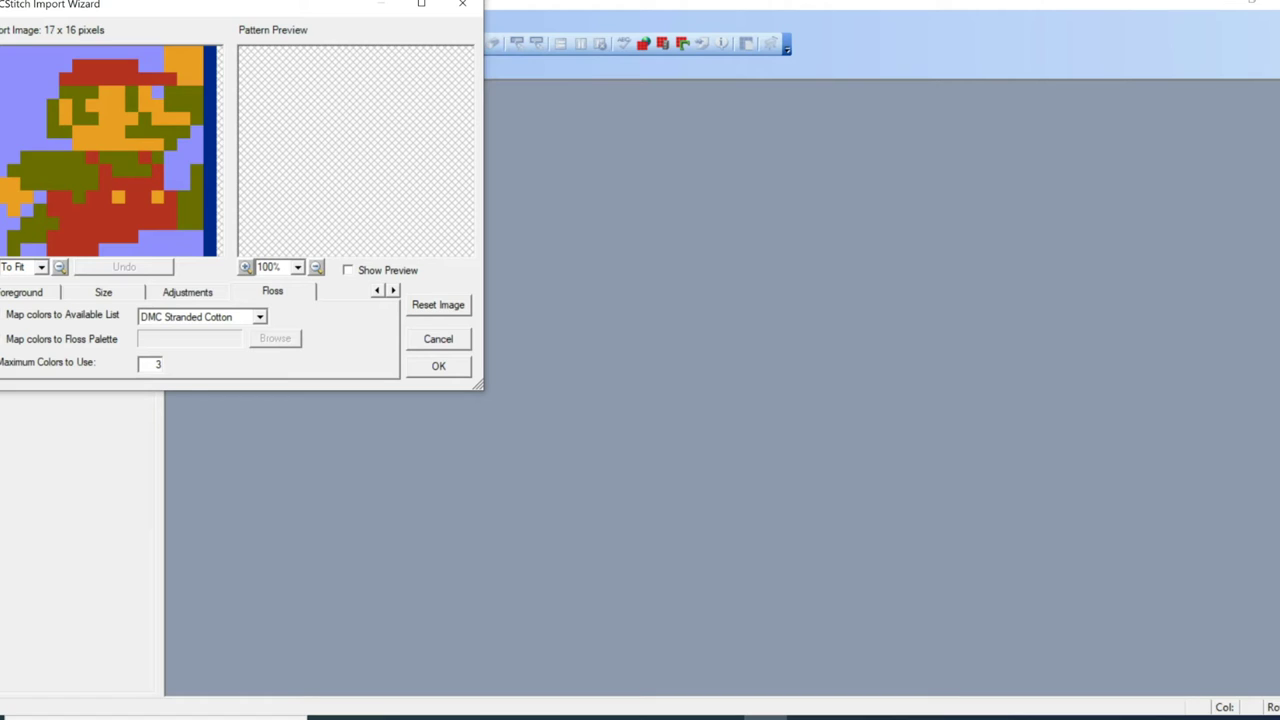
{"action": "type", "text": "5"}
{"action": "left_click", "coordinate": [348, 270]}
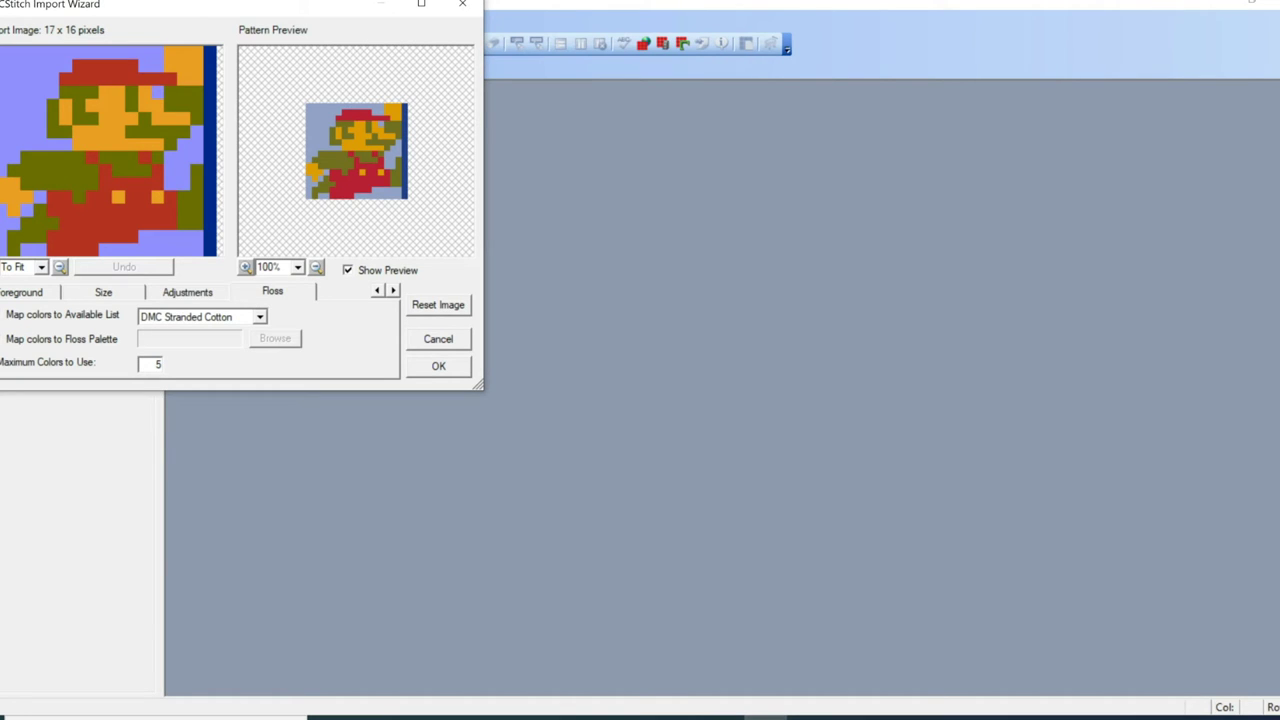
{"action": "left_click", "coordinate": [438, 366]}
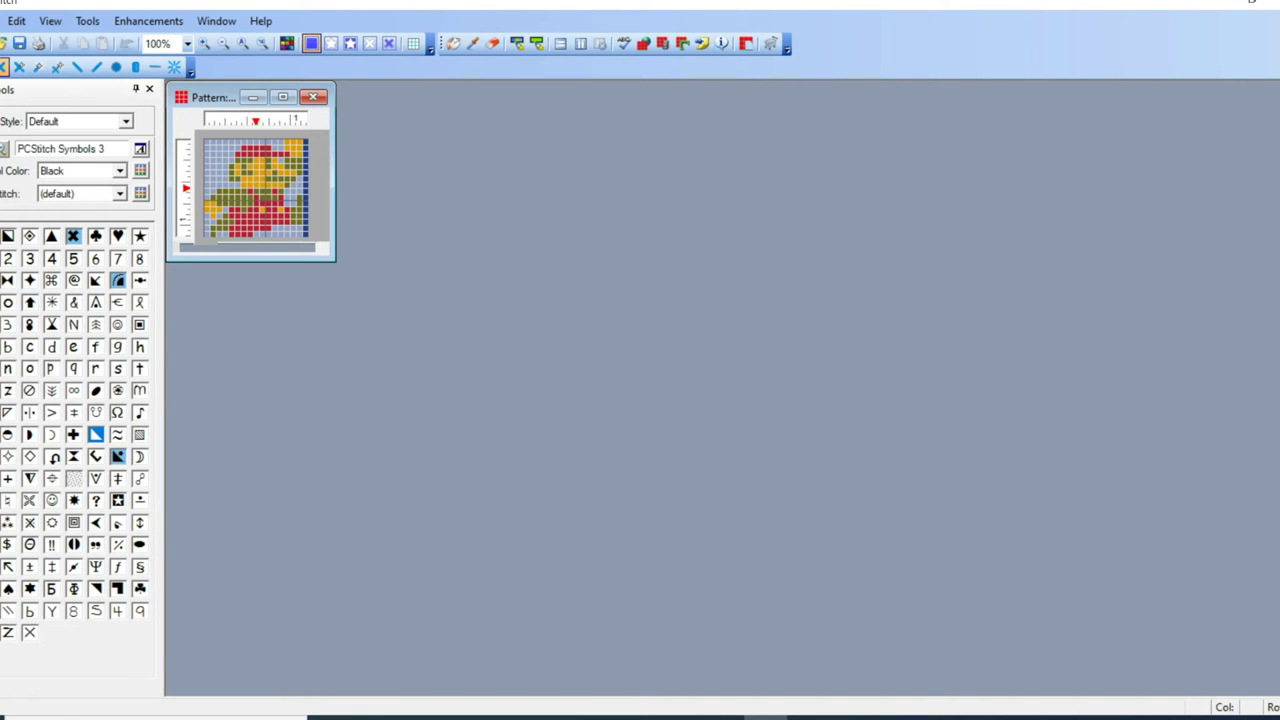
Maximize the pattern window and crop the pattern to exclude the dark blue column along Mario's right side.
{"action": "left_click", "coordinate": [282, 97]}
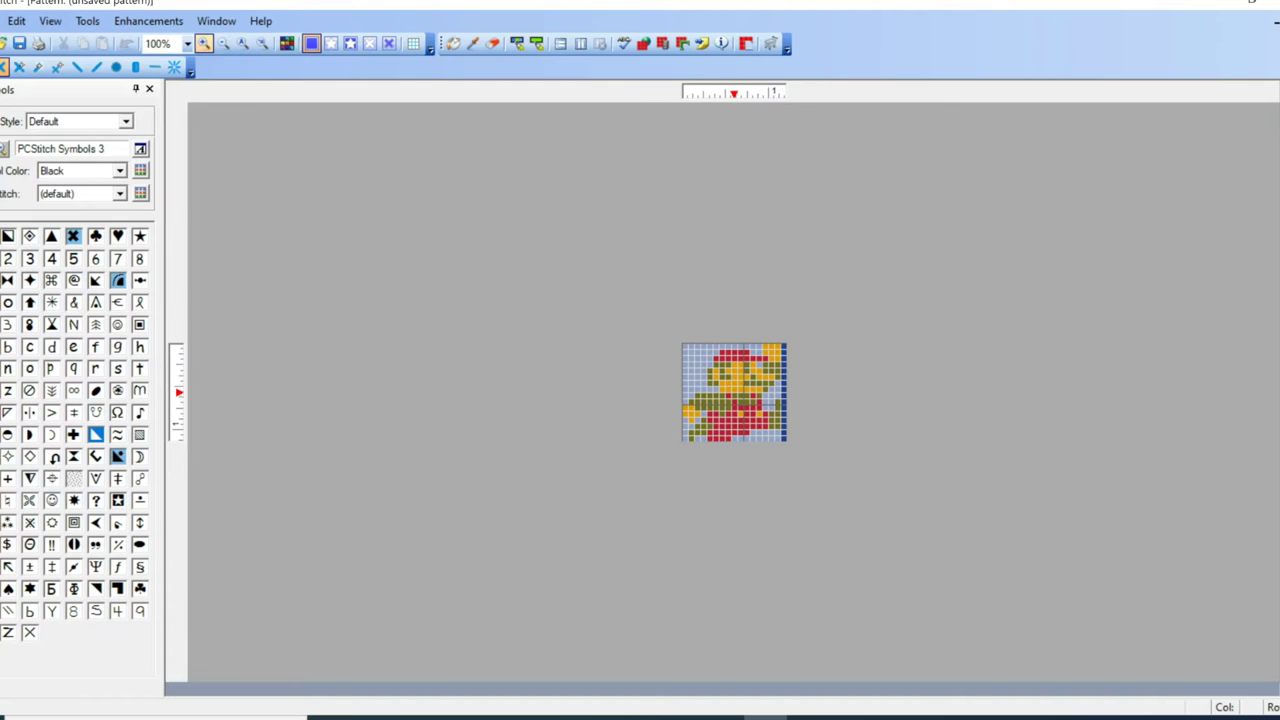
{"action": "left_click", "coordinate": [204, 43]}
{"action": "left_click", "coordinate": [261, 21]}
{"action": "left_click", "coordinate": [261, 21]}
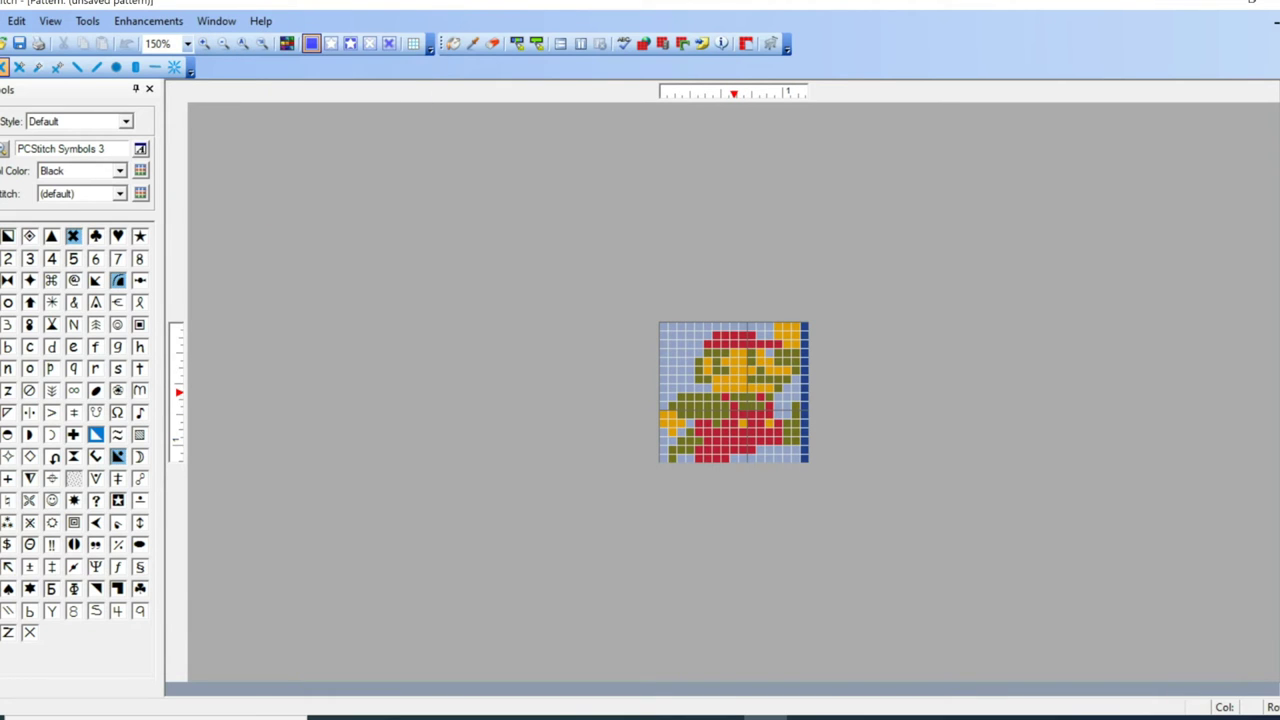
{"action": "left_click", "coordinate": [204, 43]}
{"action": "left_click", "coordinate": [204, 43]}
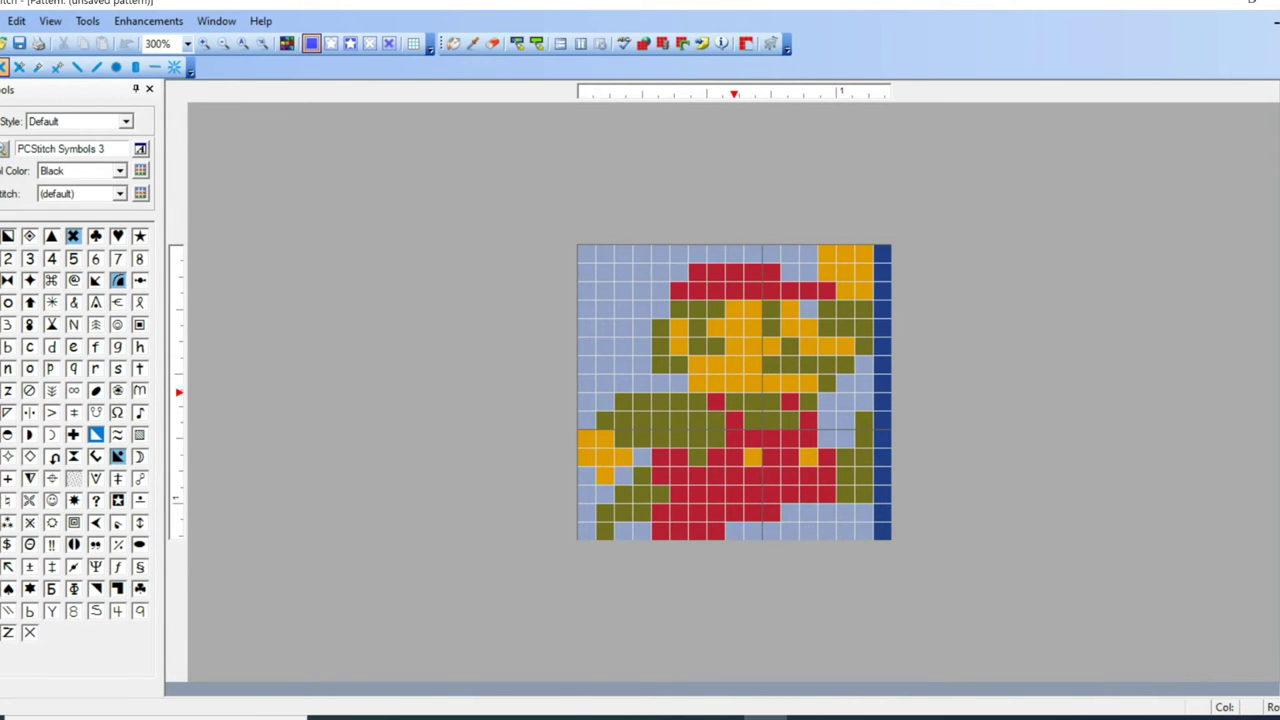
{"action": "left_click_drag", "start_coordinate": [578, 244], "coordinate": [872, 538]}
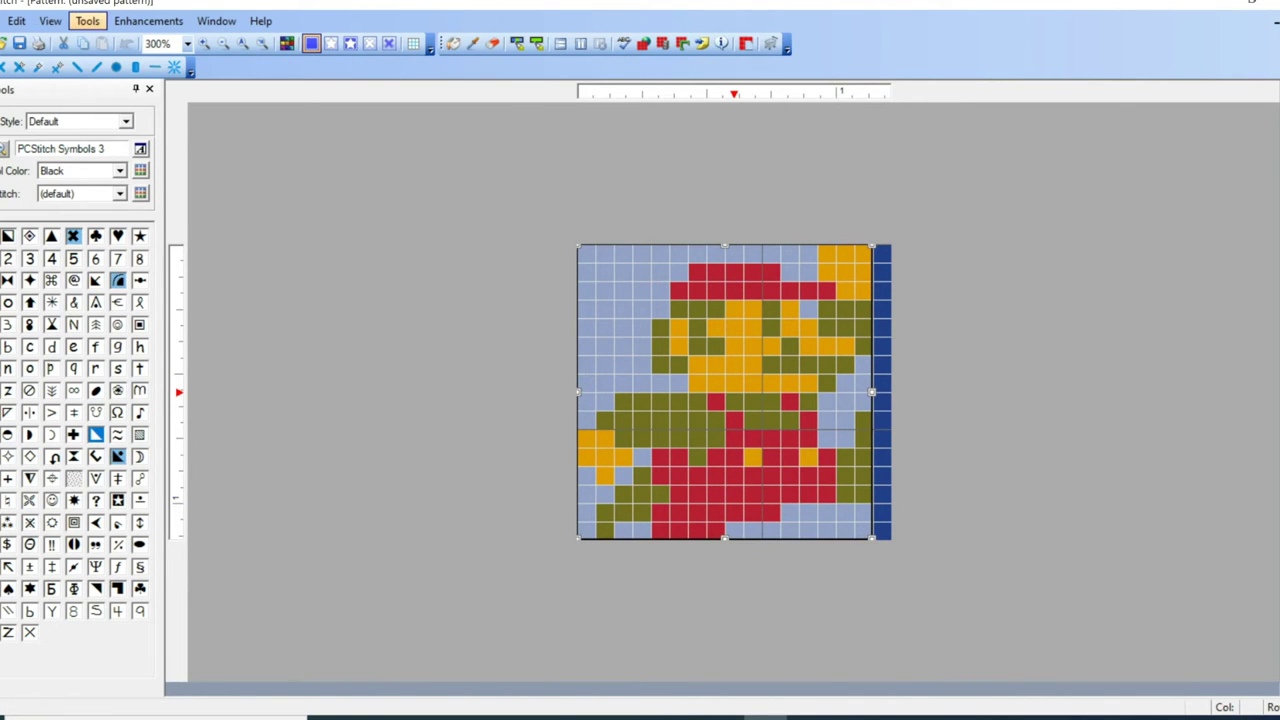
{"action": "left_click", "coordinate": [17, 21]}
{"action": "left_click", "coordinate": [69, 184]}
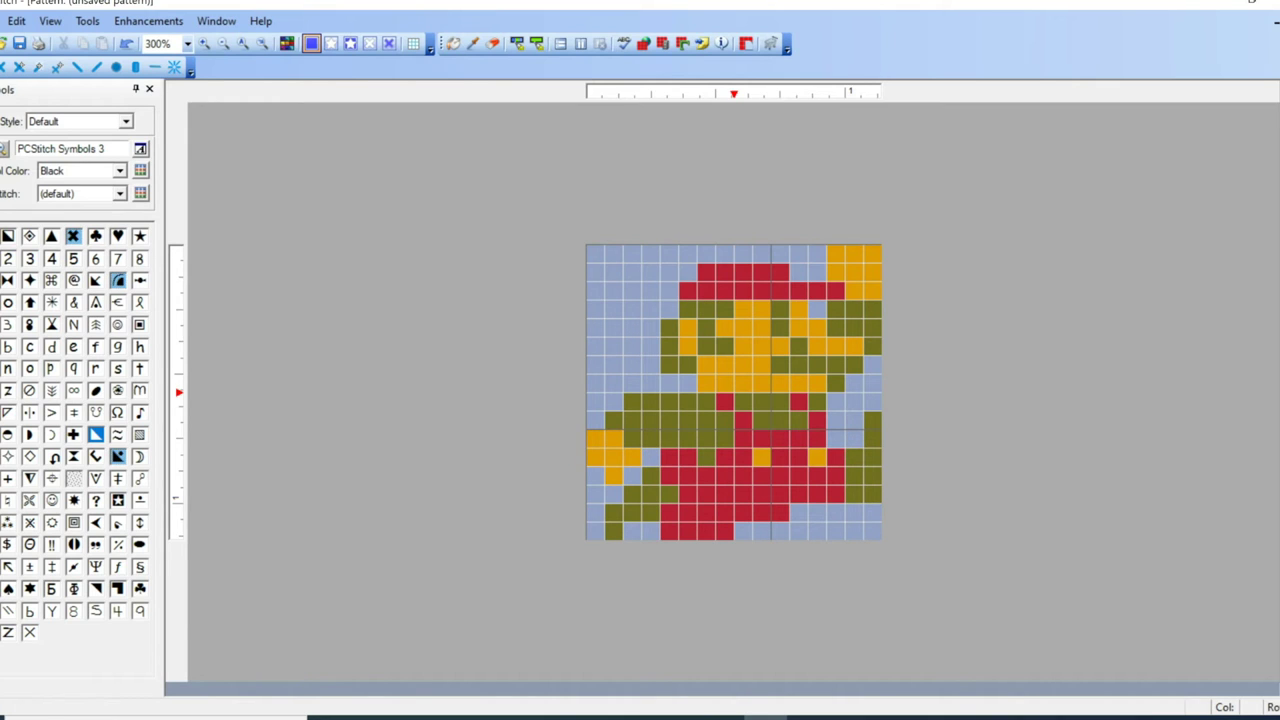
Show the Floss Palette and select the light cornflower blue floss (794) used for the background.
{"action": "left_click", "coordinate": [87, 21]}
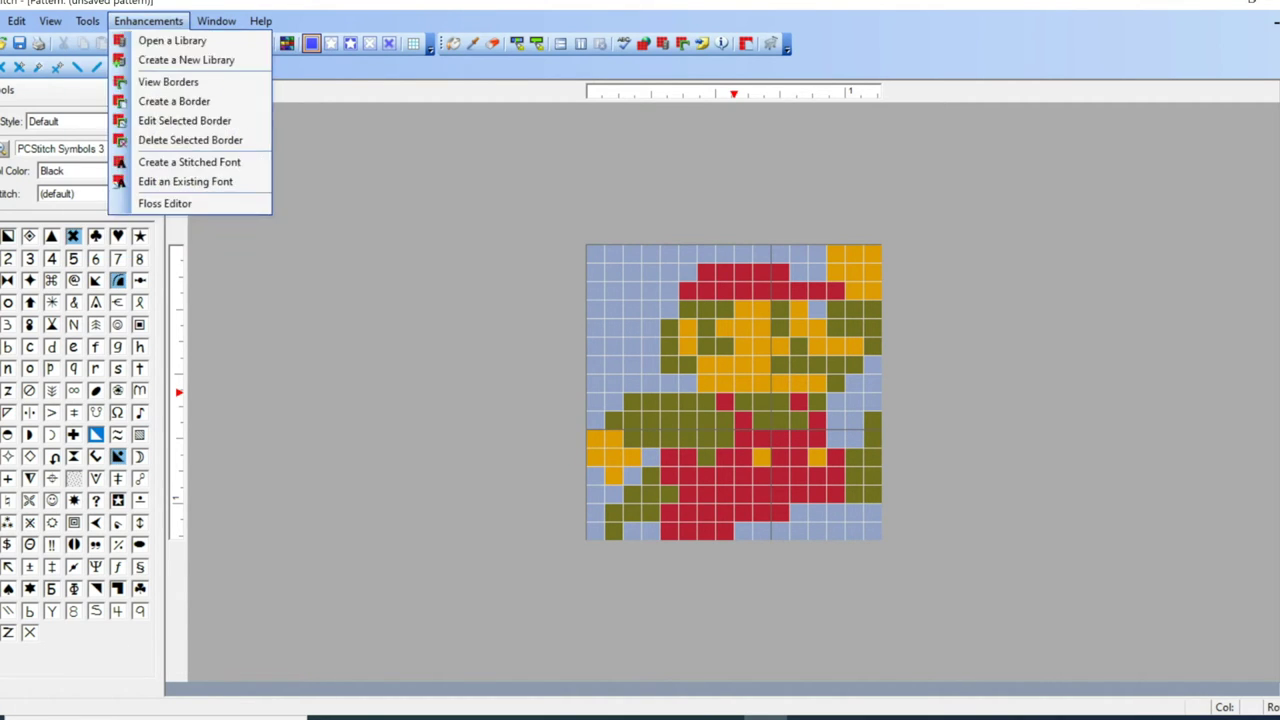
{"action": "left_click", "coordinate": [216, 21]}
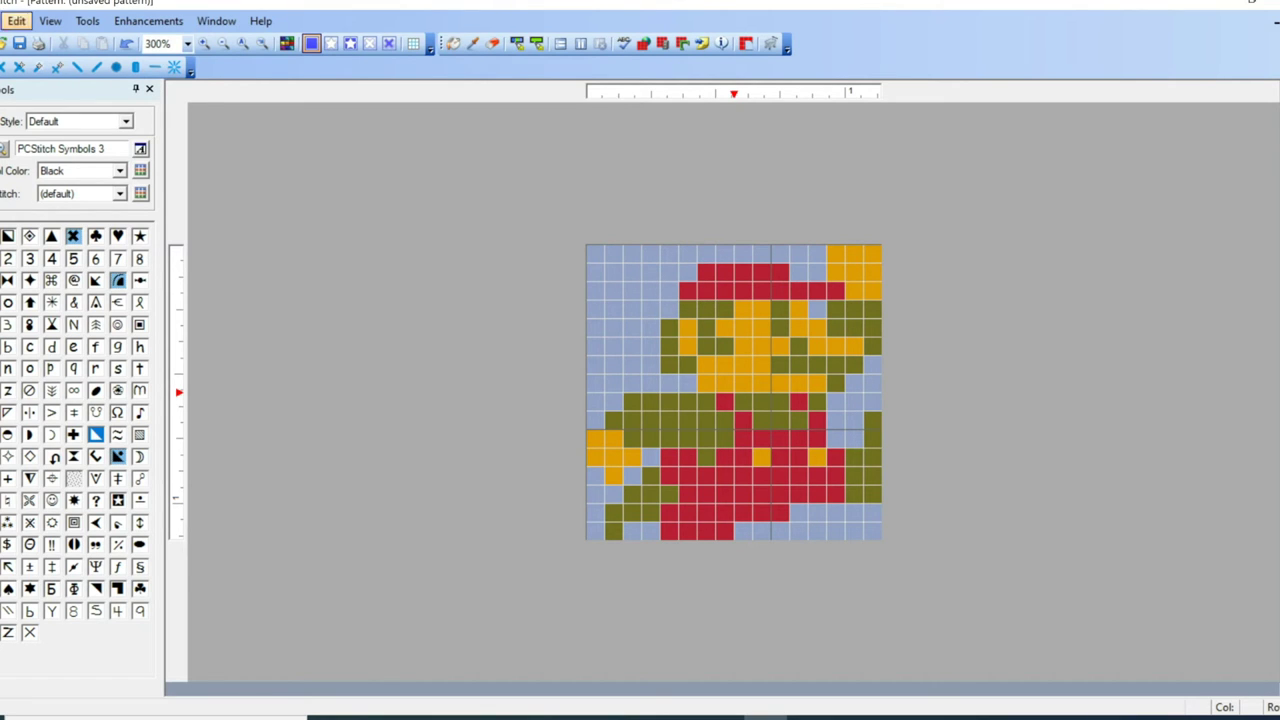
{"action": "left_click", "coordinate": [50, 21]}
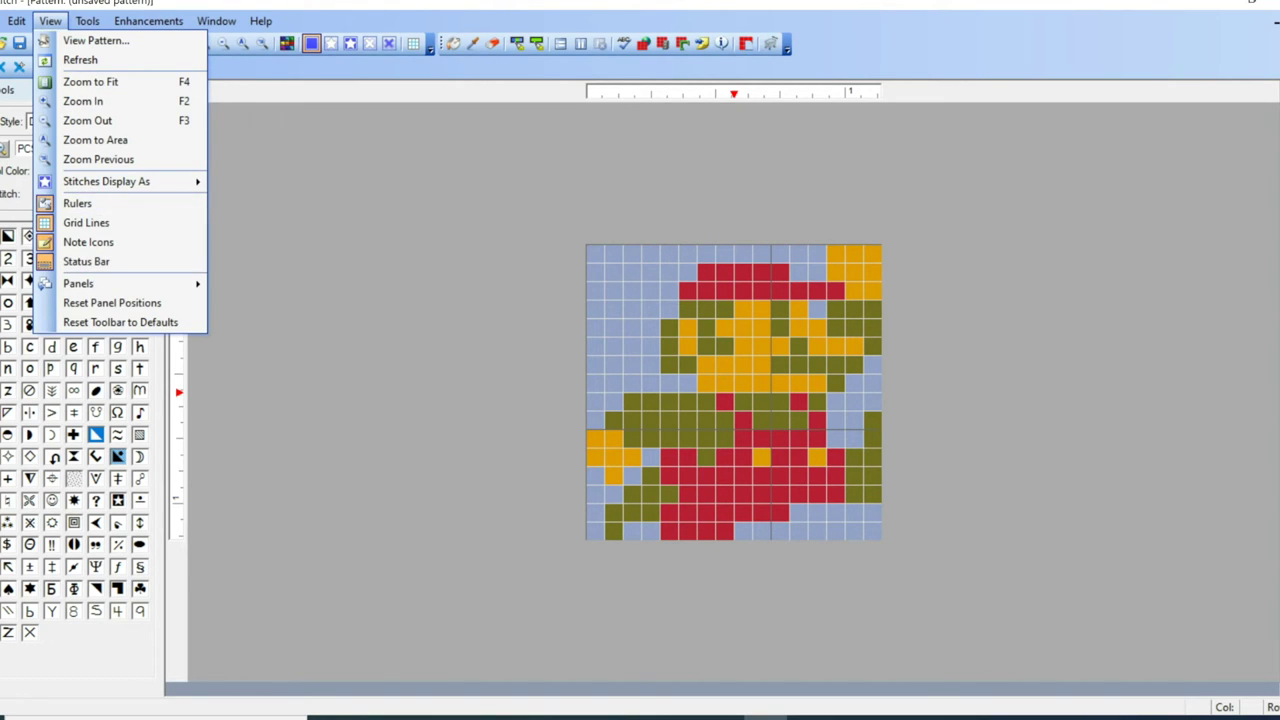
{"action": "mouse_move", "coordinate": [120, 284]}
{"action": "key", "text": "Return"}
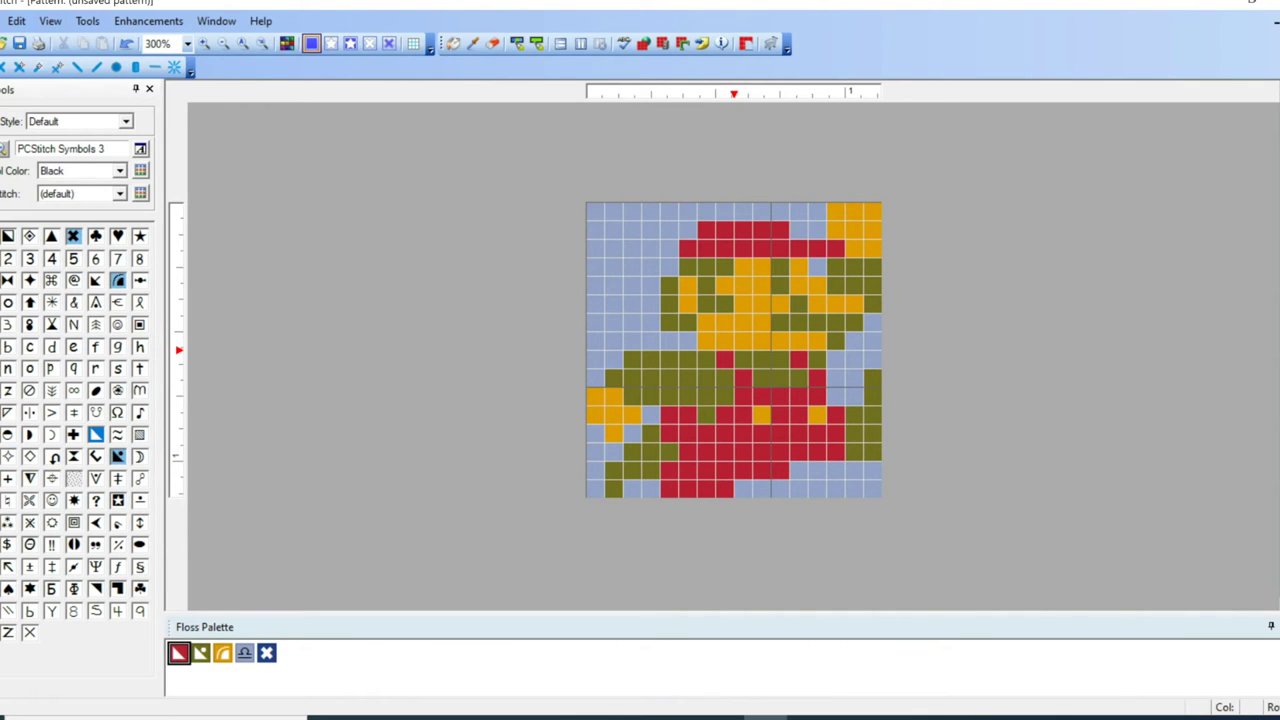
{"action": "left_click", "coordinate": [245, 653]}
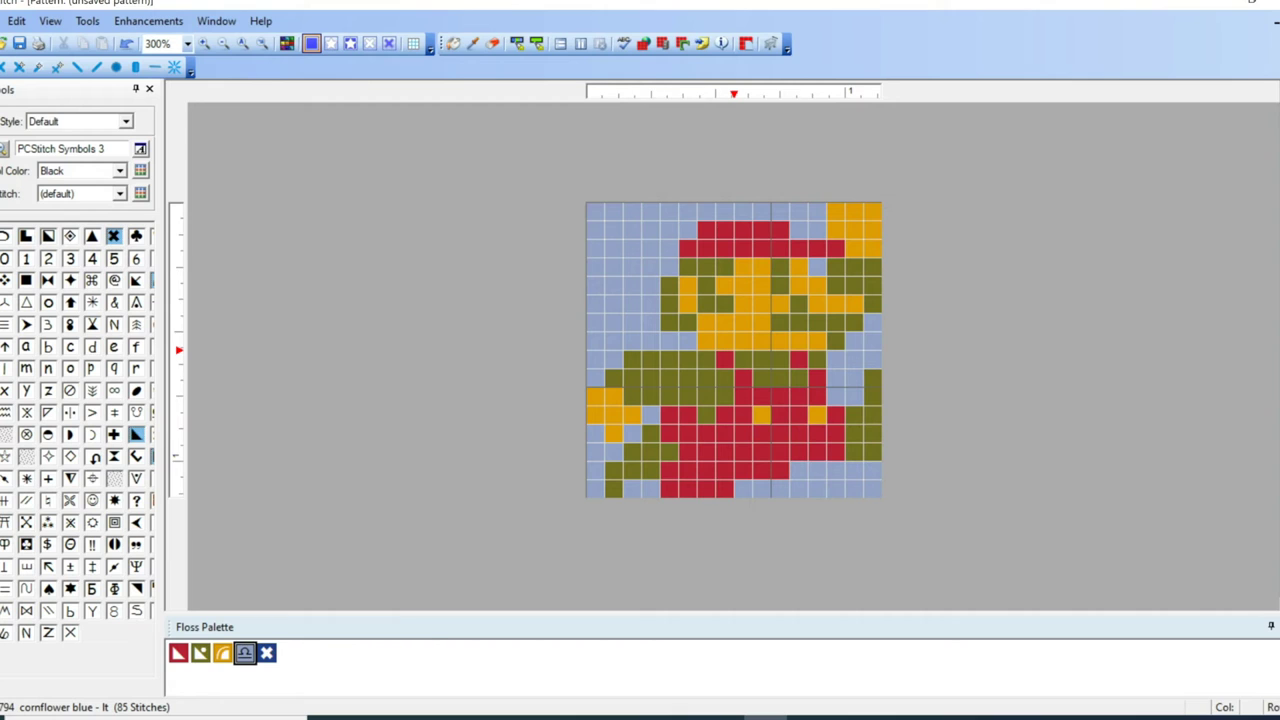
Remove the light cornflower blue background floss and the leftover dark blue floss from the palette.
{"action": "right_click", "coordinate": [245, 653]}
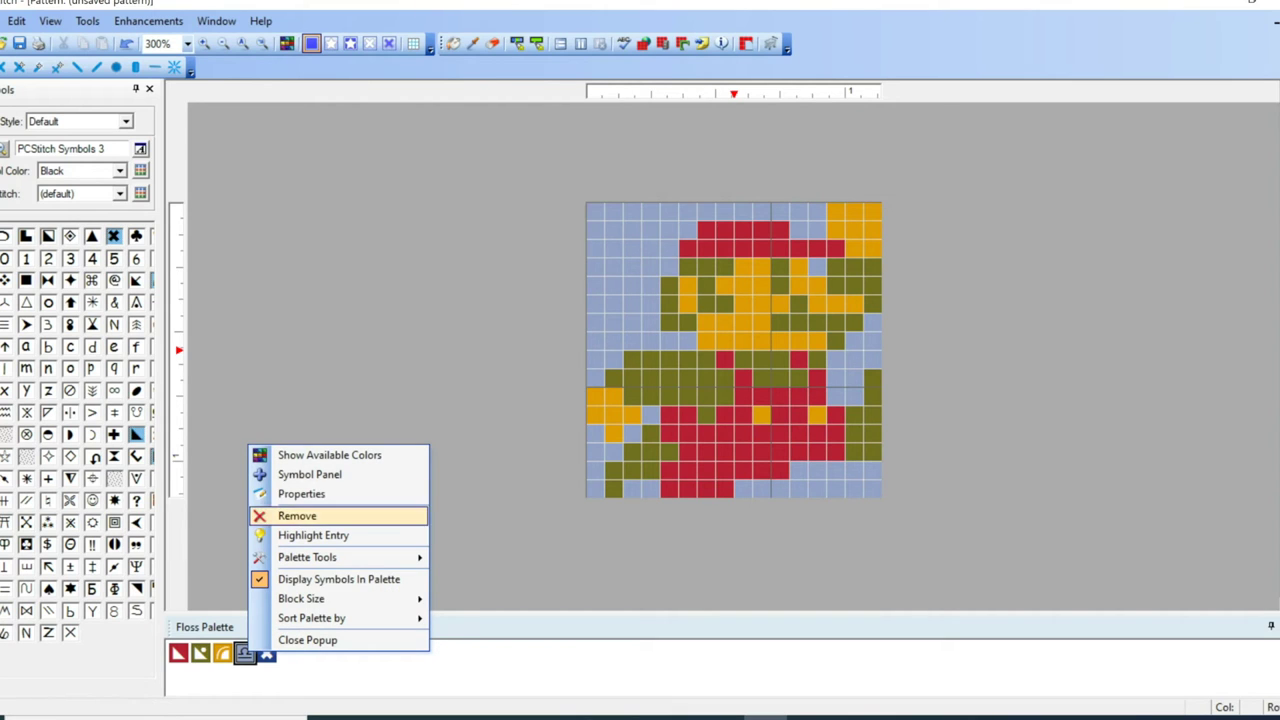
{"action": "left_click", "coordinate": [297, 515]}
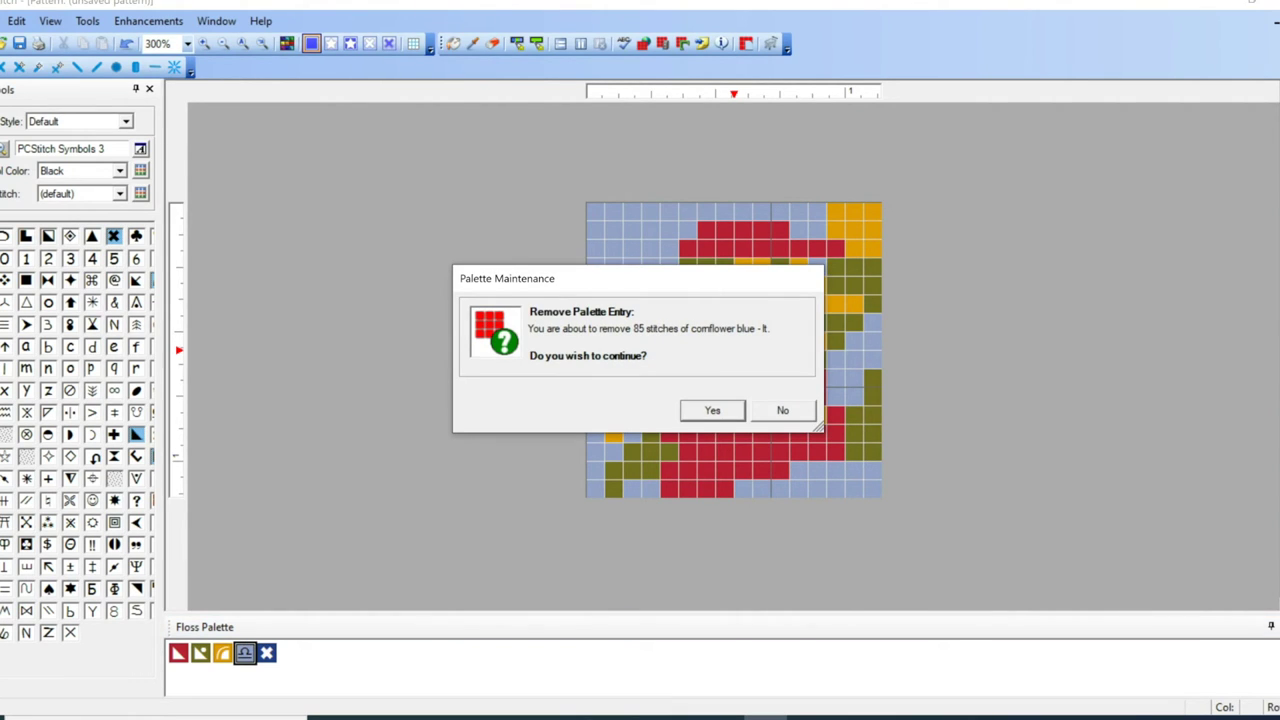
{"action": "key", "text": "Return"}
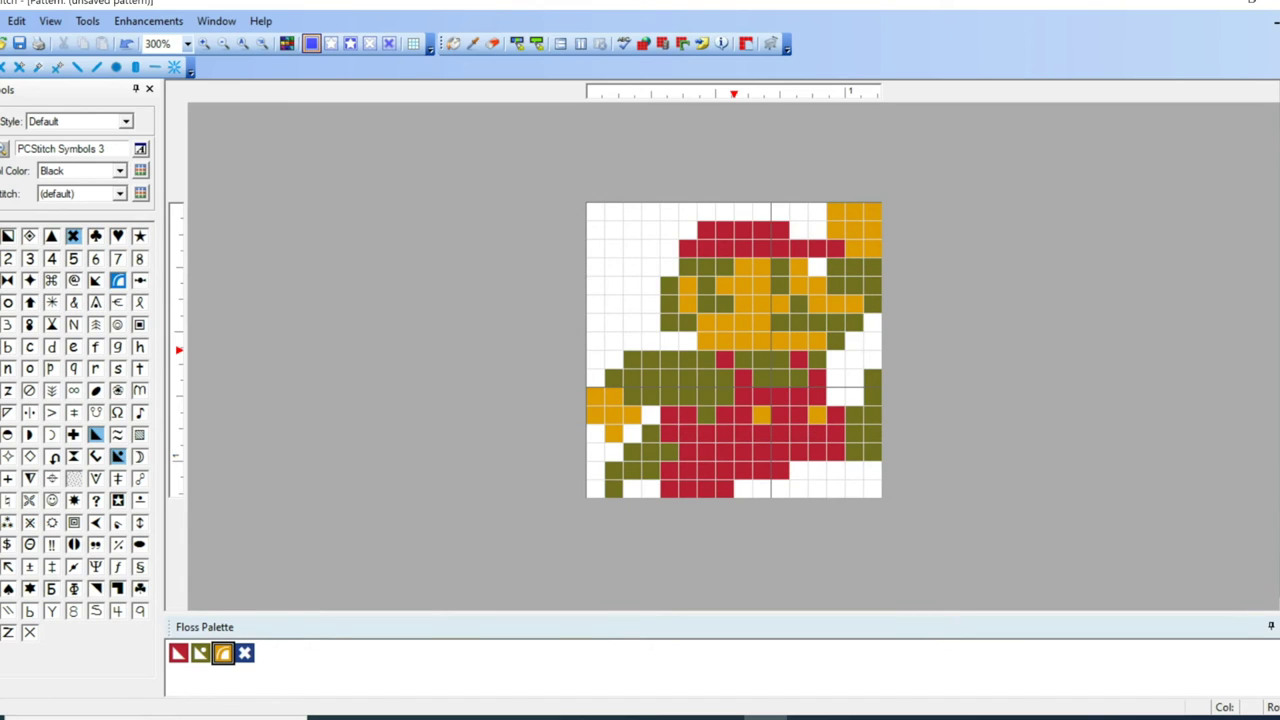
{"action": "right_click", "coordinate": [244, 653]}
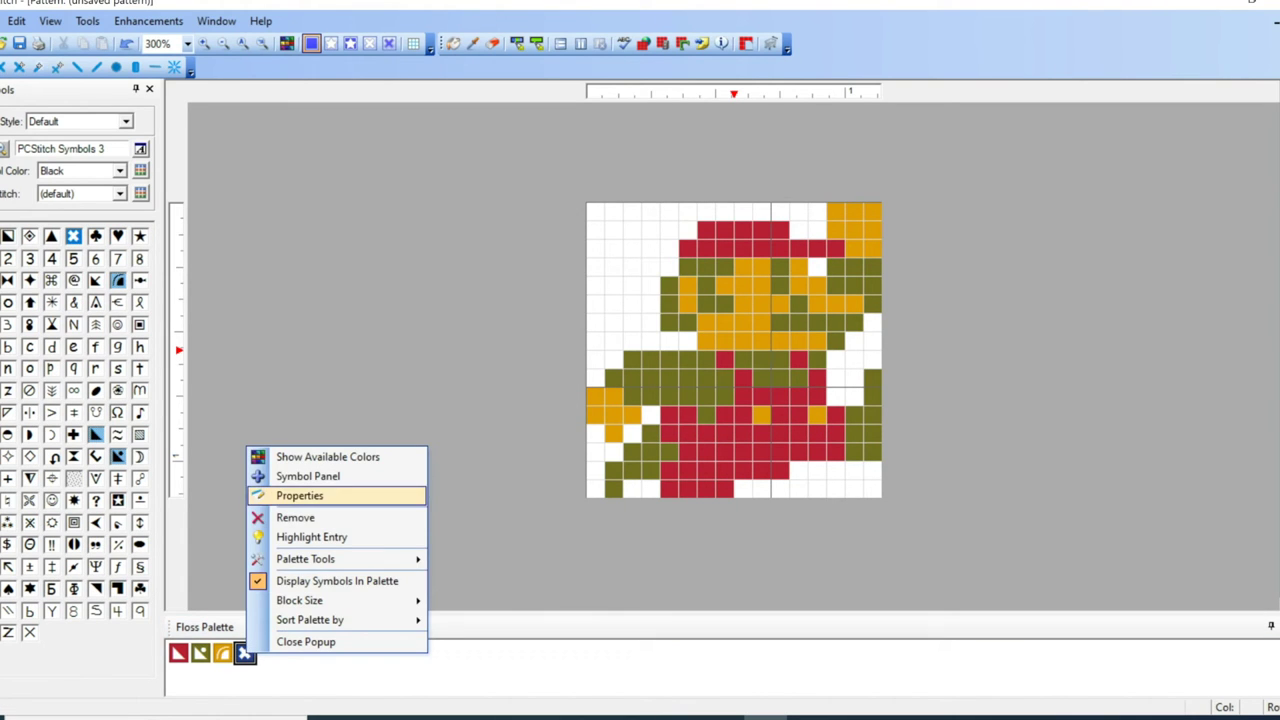
{"action": "left_click", "coordinate": [297, 517]}
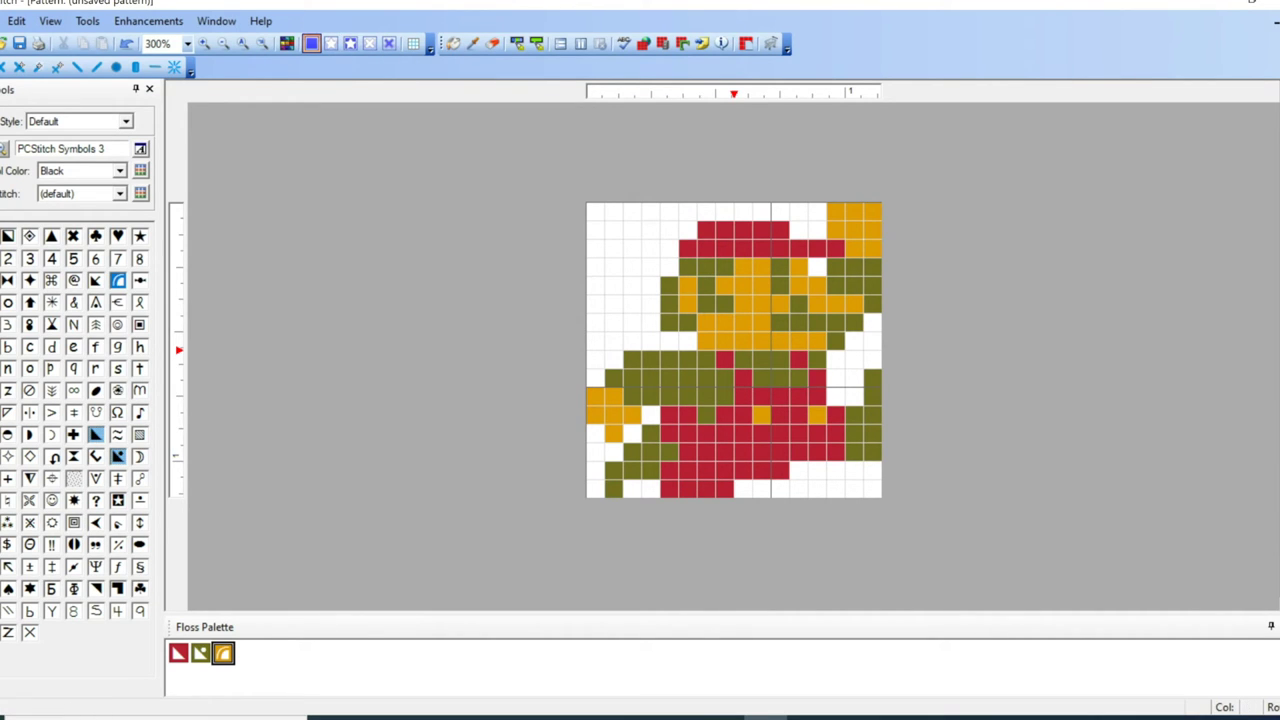
Display the stitches as symbols over color and give the red floss a round dot symbol.
{"action": "left_click", "coordinate": [350, 43]}
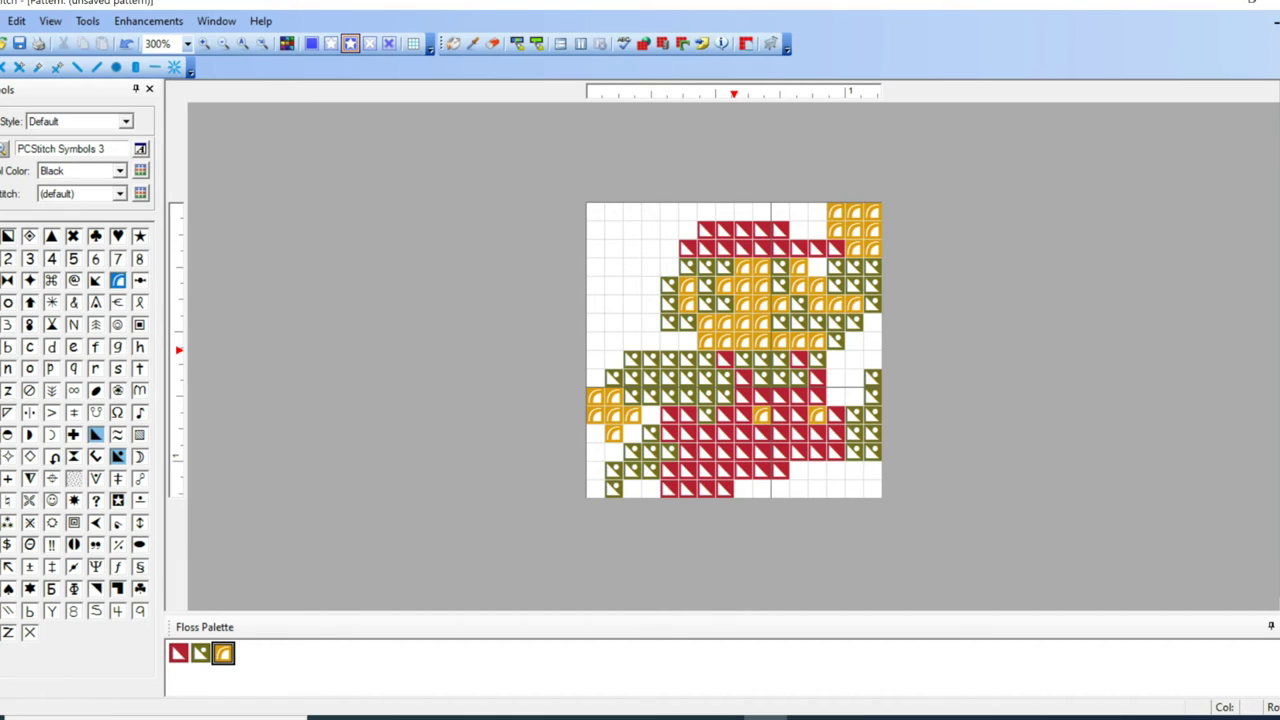
{"action": "left_click", "coordinate": [179, 653]}
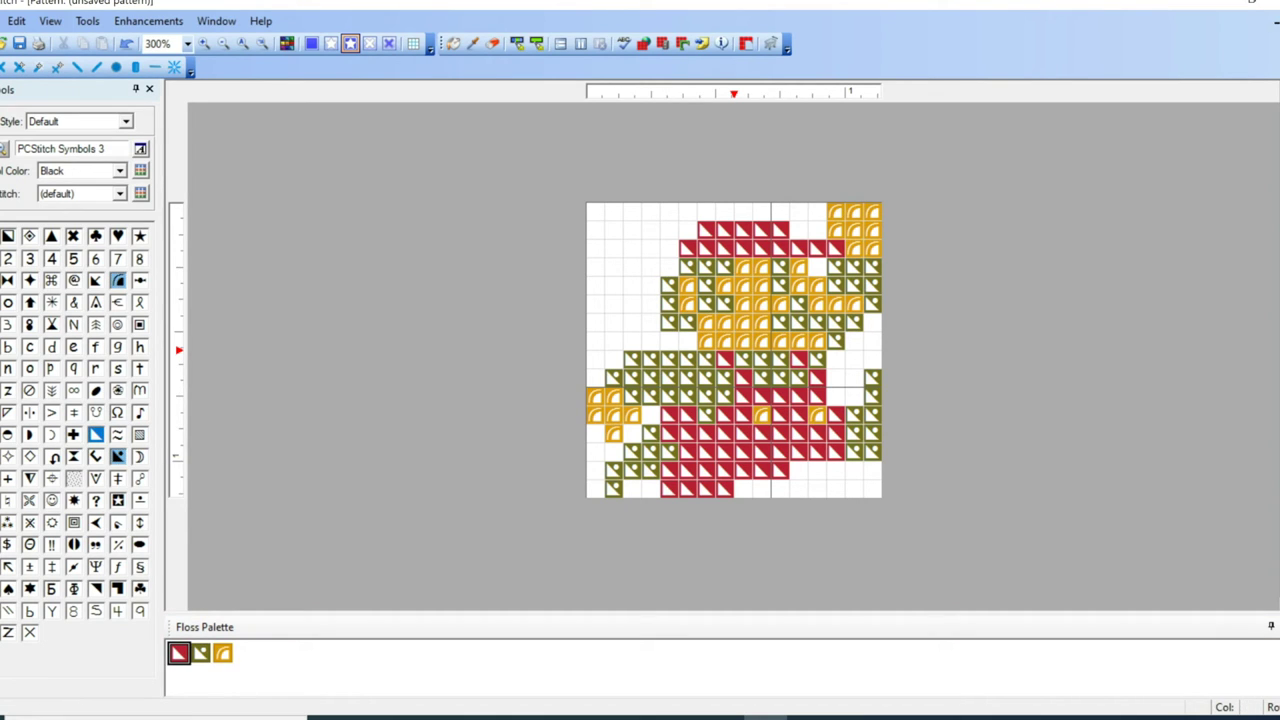
{"action": "scroll", "coordinate": [78, 434], "scroll_direction": "left", "scroll_amount": 2}
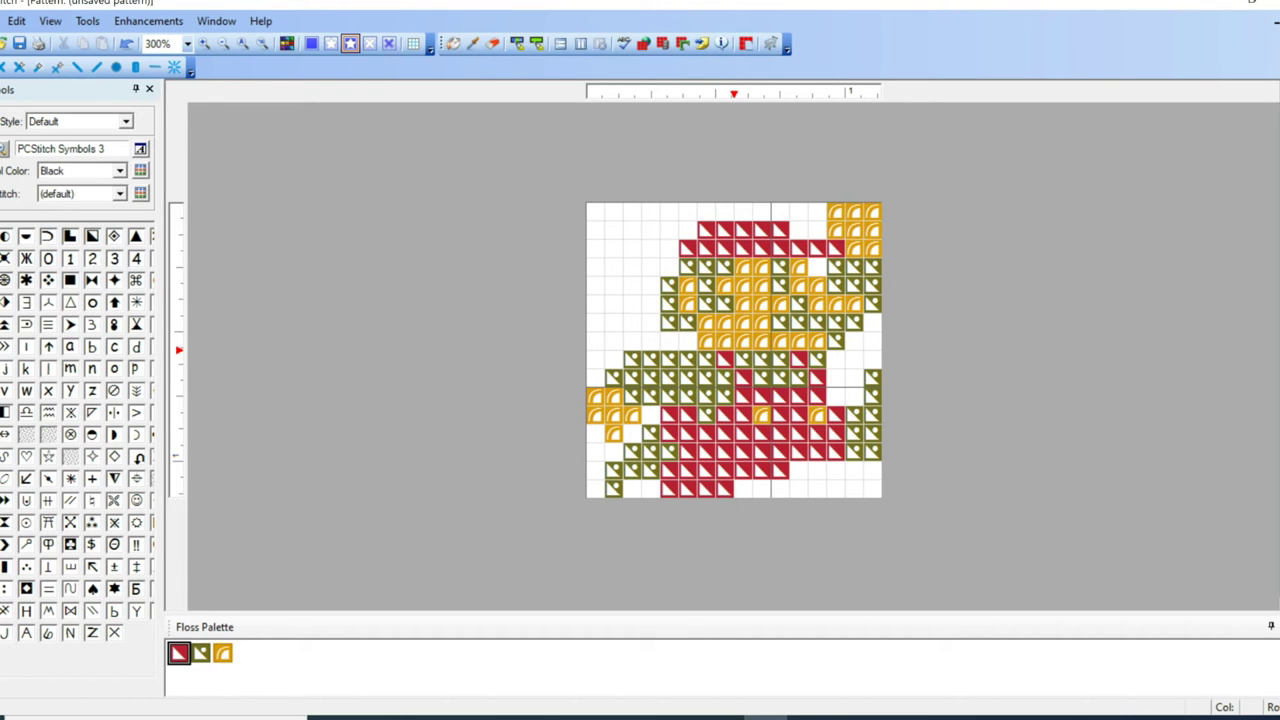
{"action": "left_click", "coordinate": [1, 236]}
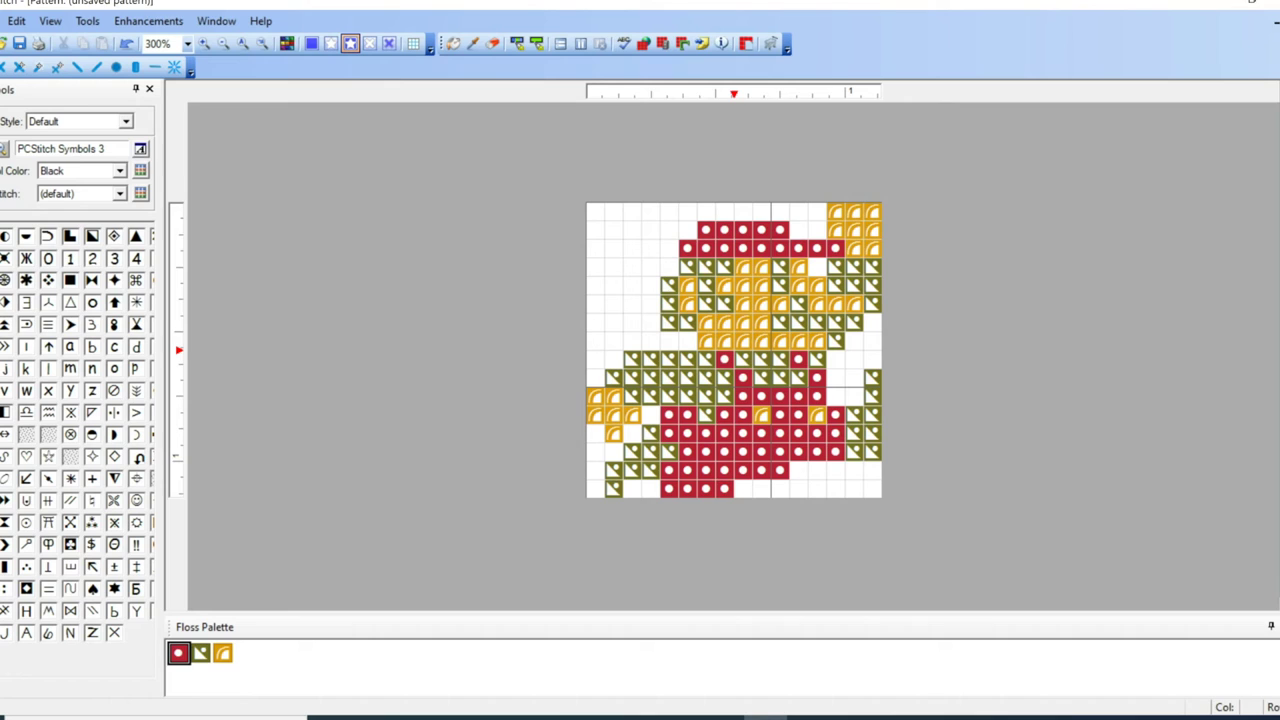
Assign a half-circle symbol to the gold floss and a plain square symbol to the olive green floss.
{"action": "left_click", "coordinate": [223, 653]}
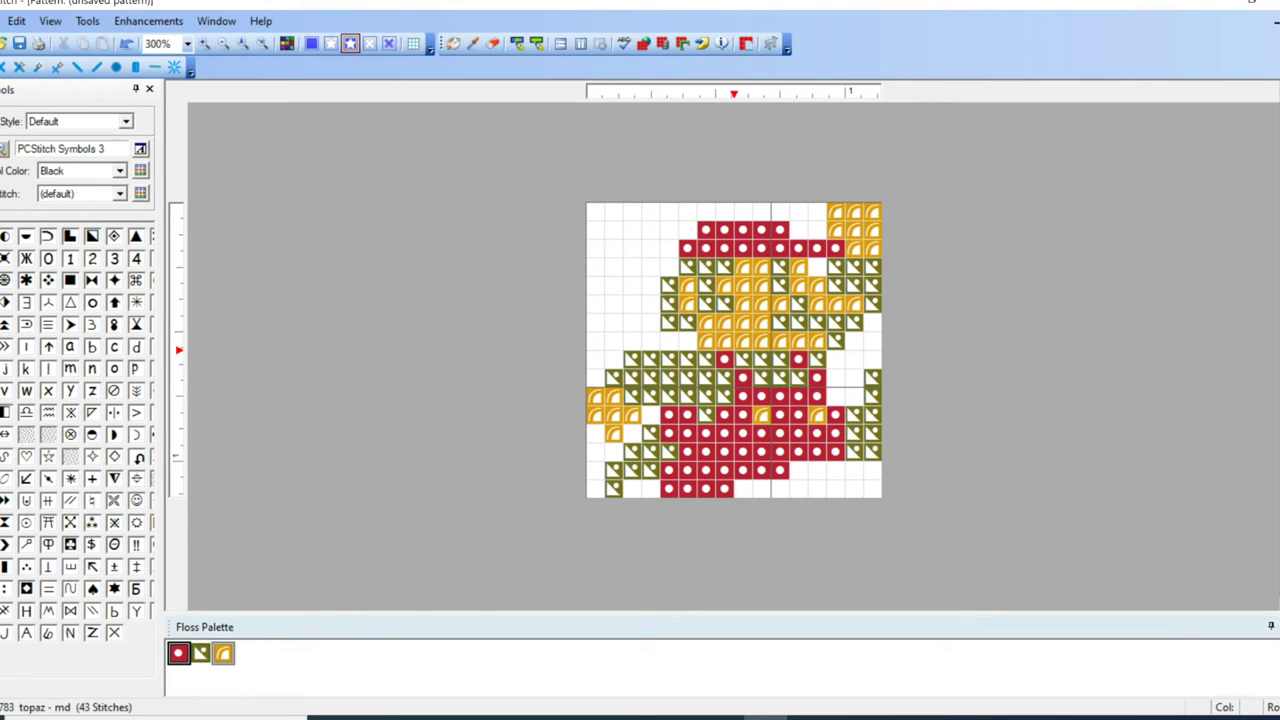
{"action": "scroll", "coordinate": [78, 434], "scroll_direction": "right", "scroll_amount": 2}
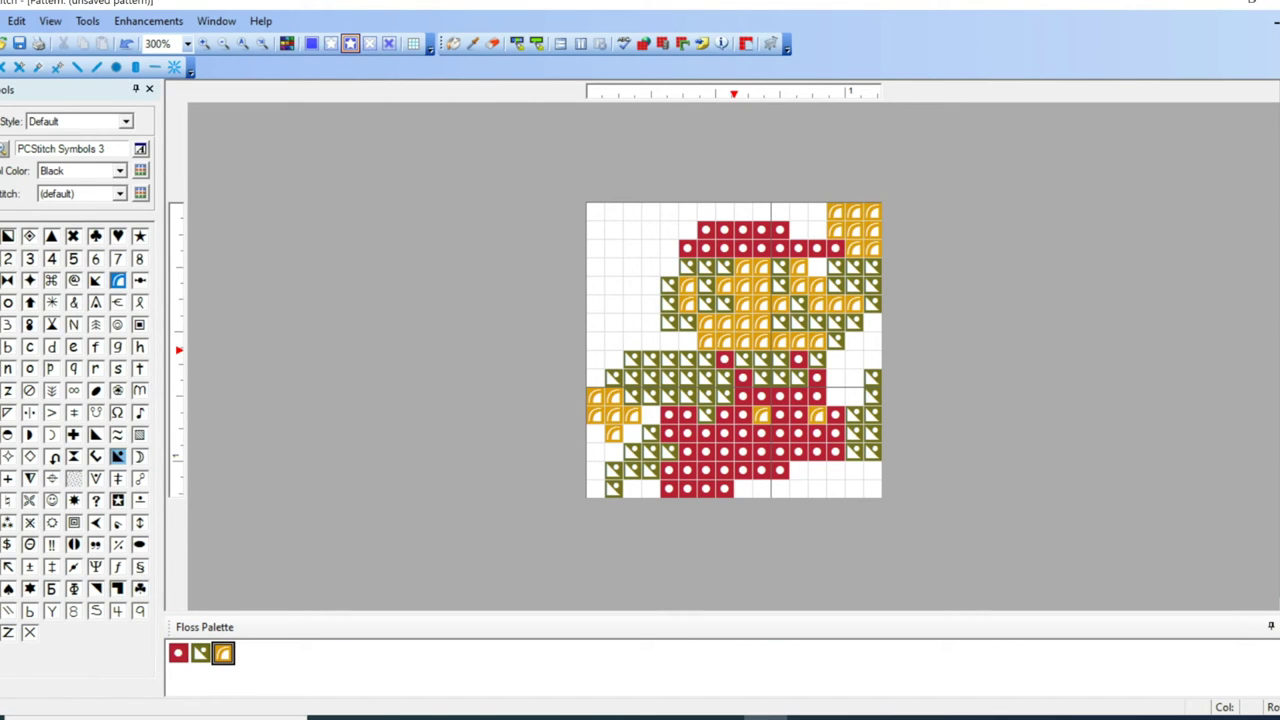
{"action": "scroll", "coordinate": [78, 434], "scroll_direction": "left", "scroll_amount": 2}
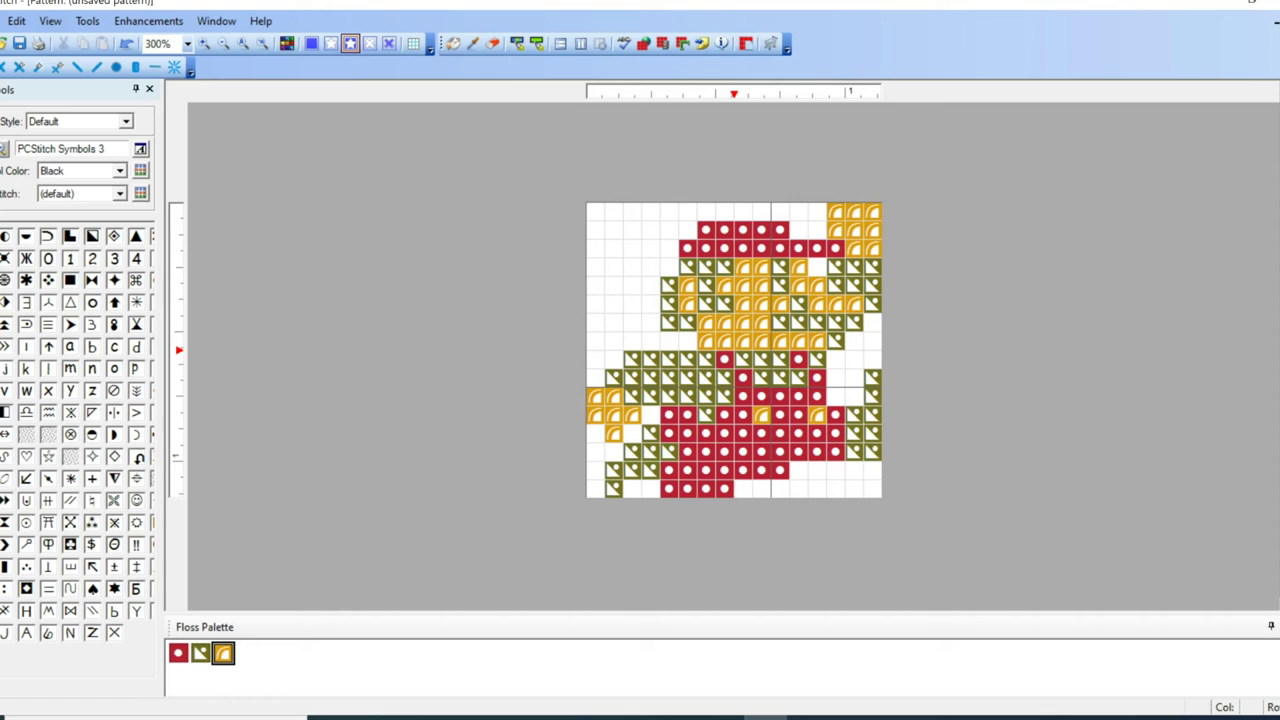
{"action": "left_click", "coordinate": [26, 236]}
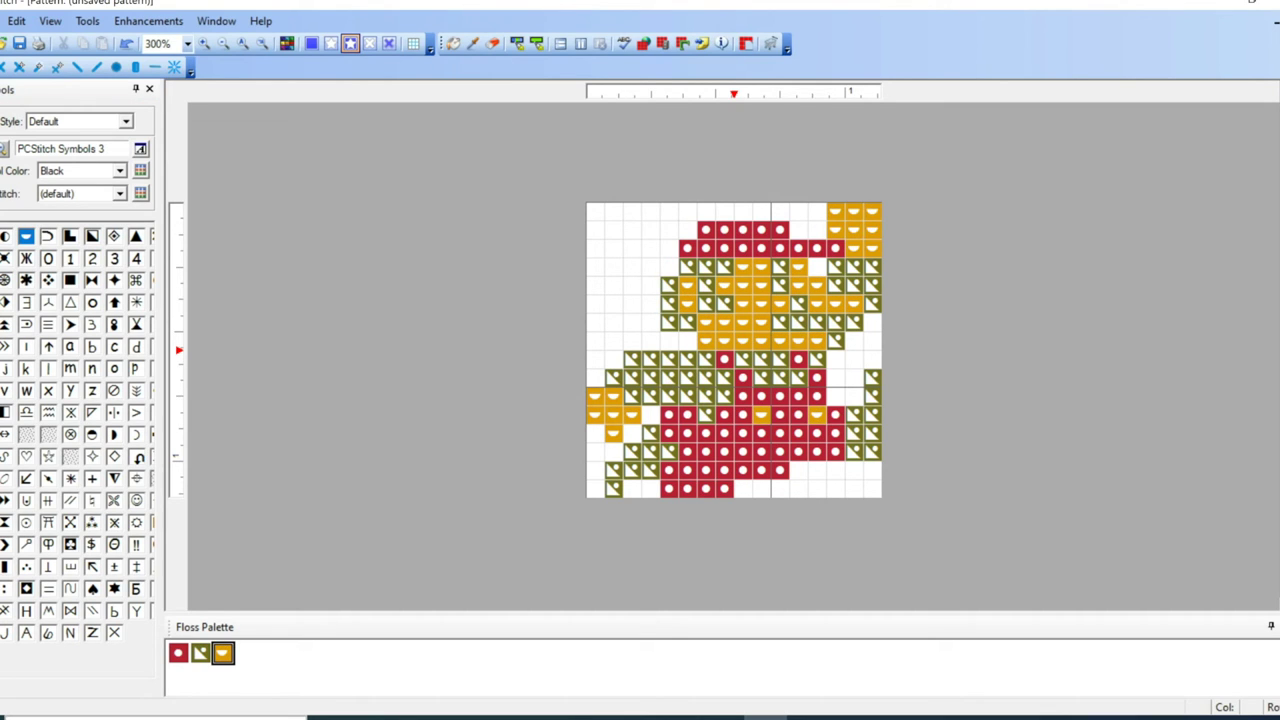
{"action": "left_click", "coordinate": [201, 653]}
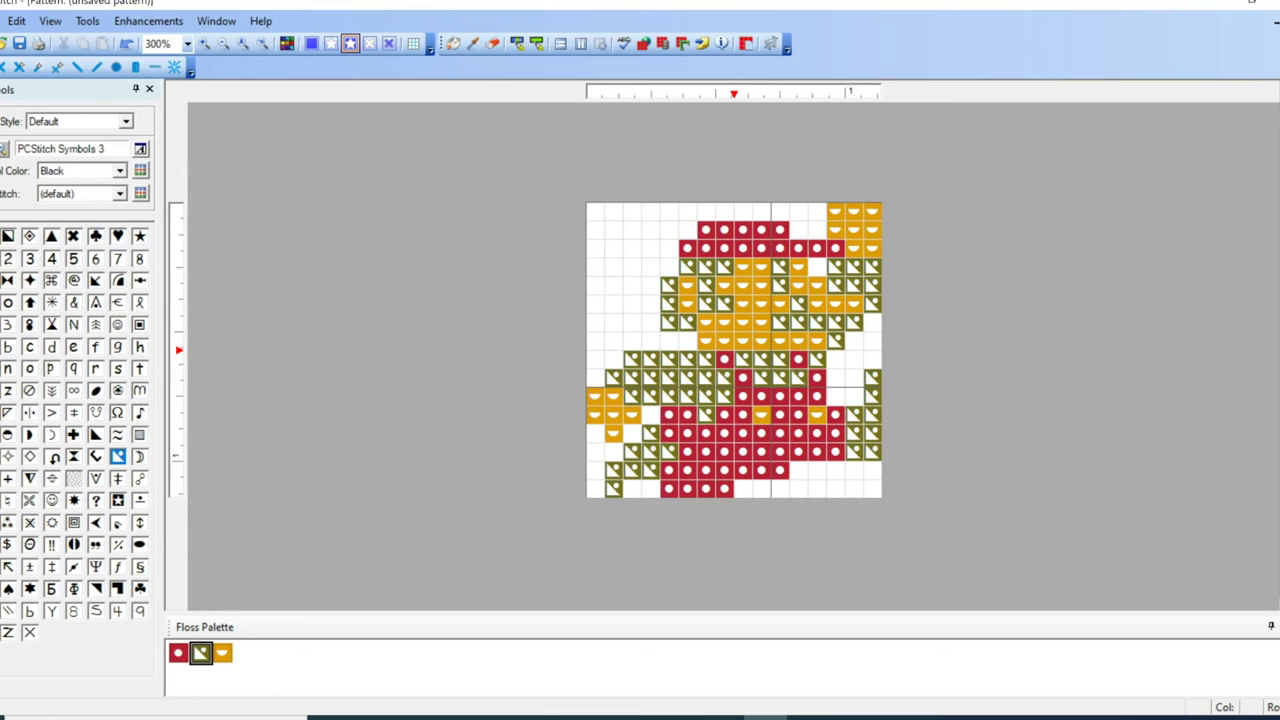
{"action": "left_click", "coordinate": [1, 236]}
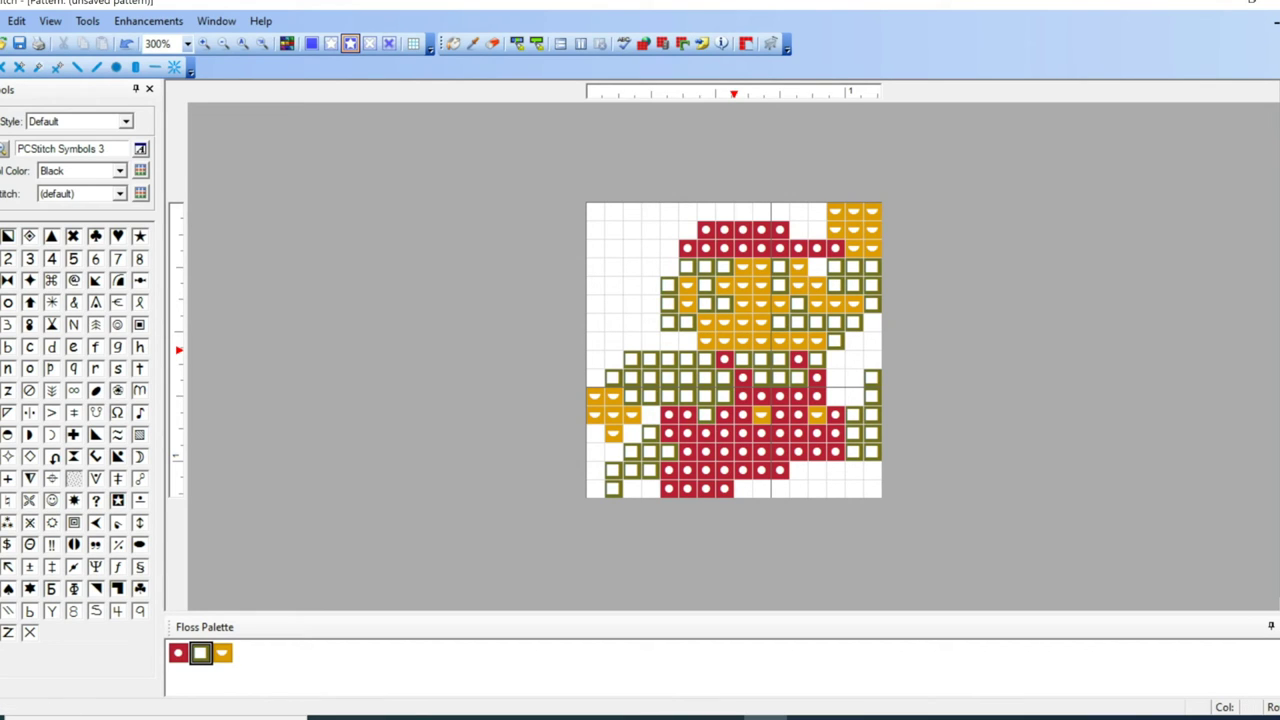
Set up the pattern's printout to fit to a single page with stitches printed as Symbols over color.
{"action": "left_click", "coordinate": [1, 21]}
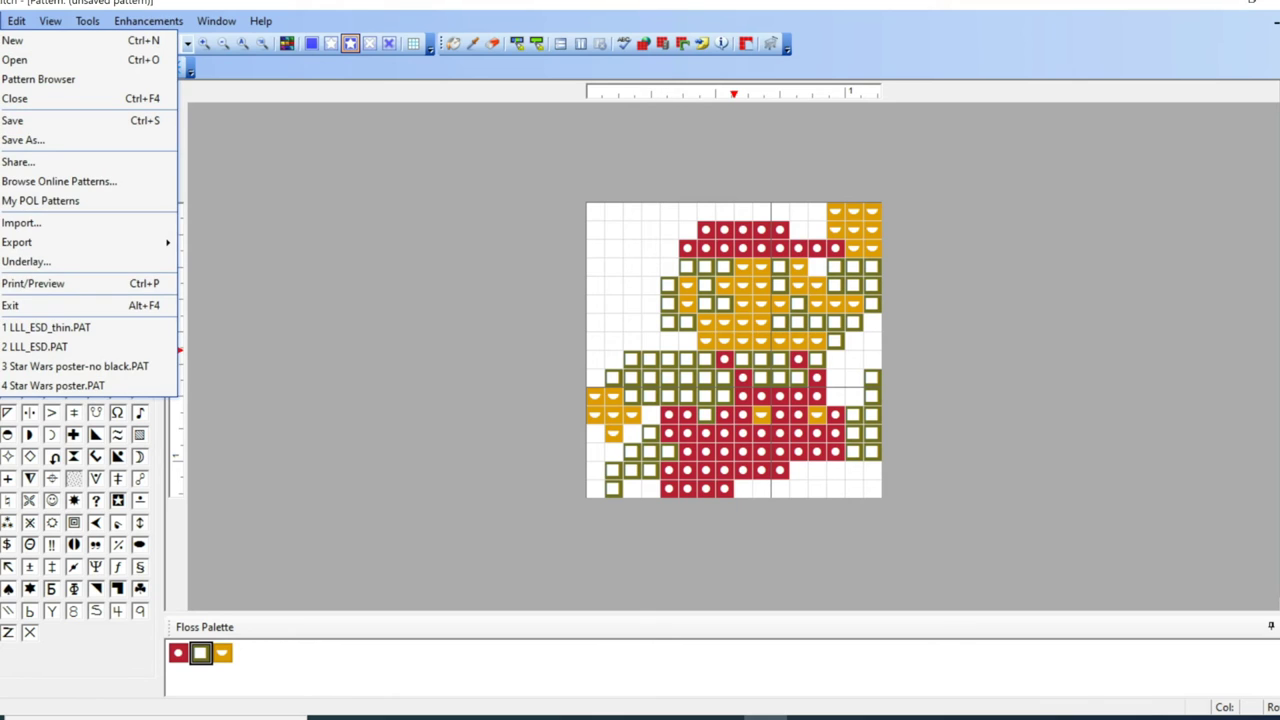
{"action": "key", "text": "Return"}
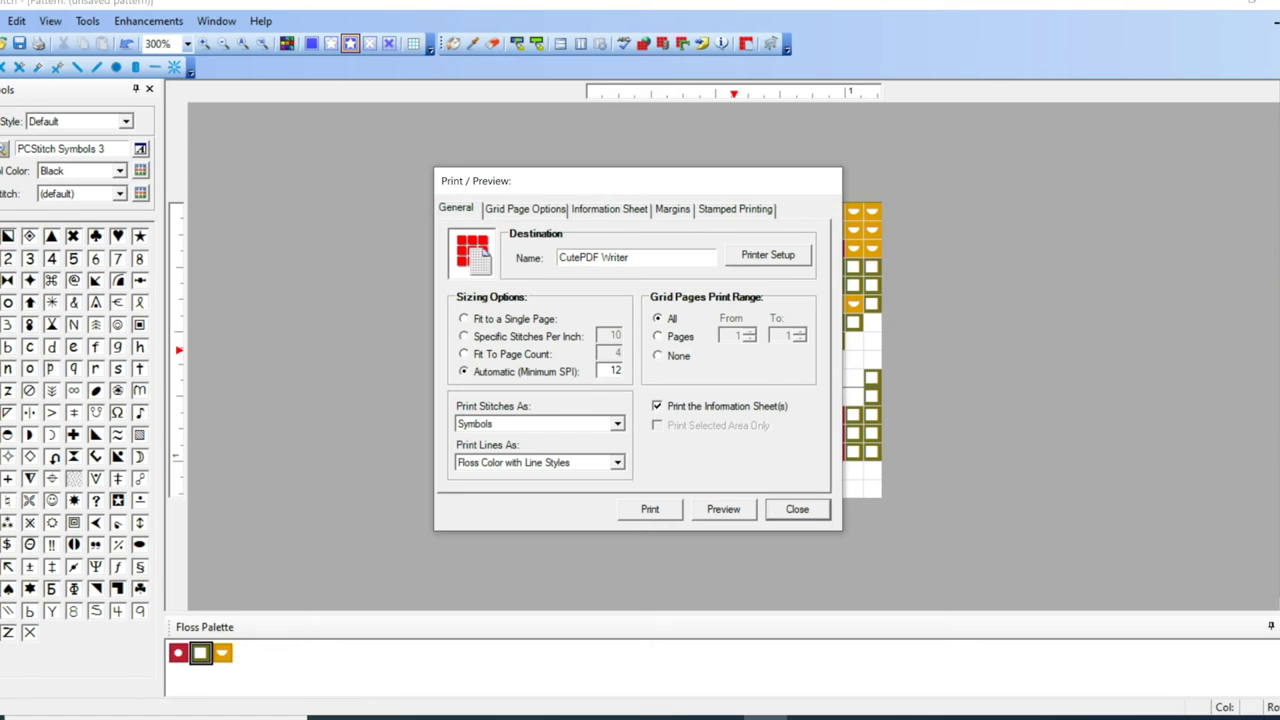
{"action": "left_click", "coordinate": [464, 319]}
{"action": "left_click", "coordinate": [617, 424]}
{"action": "key", "text": "Down"}
{"action": "key", "text": "Down"}
{"action": "key", "text": "Return"}
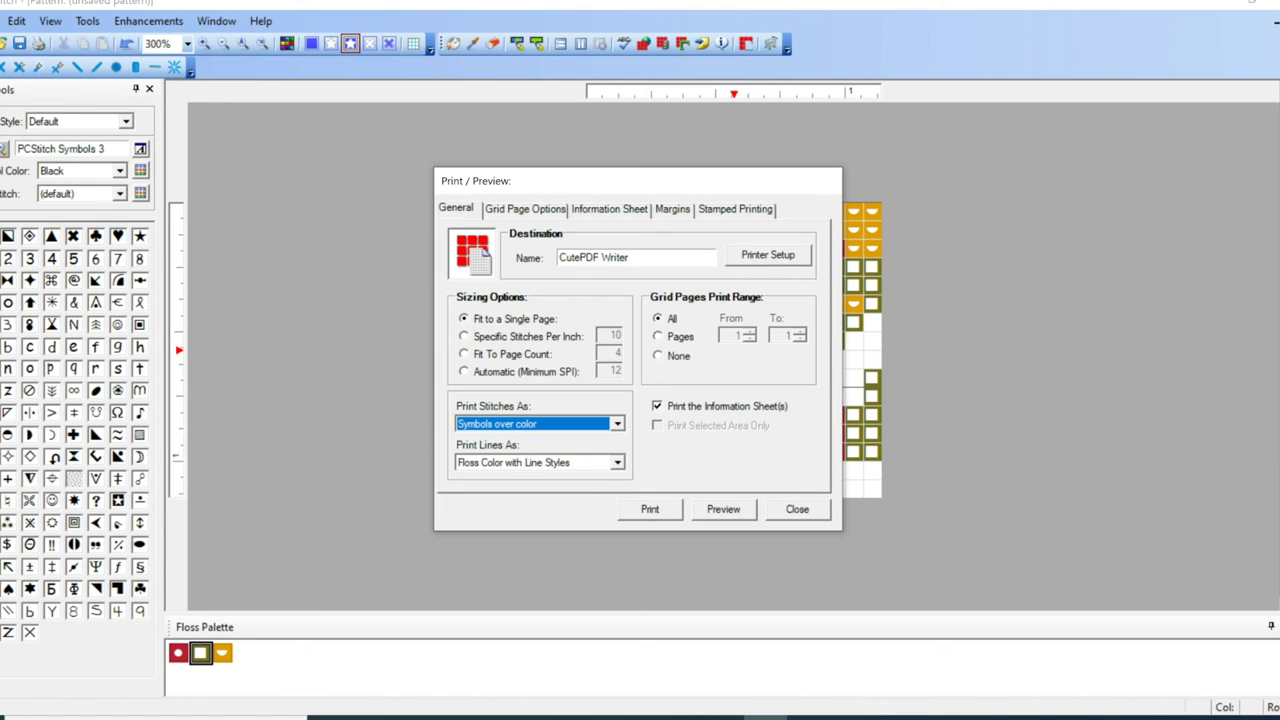
Check the information sheet options and turn off the printed footer on grid pages.
{"action": "left_click", "coordinate": [609, 209]}
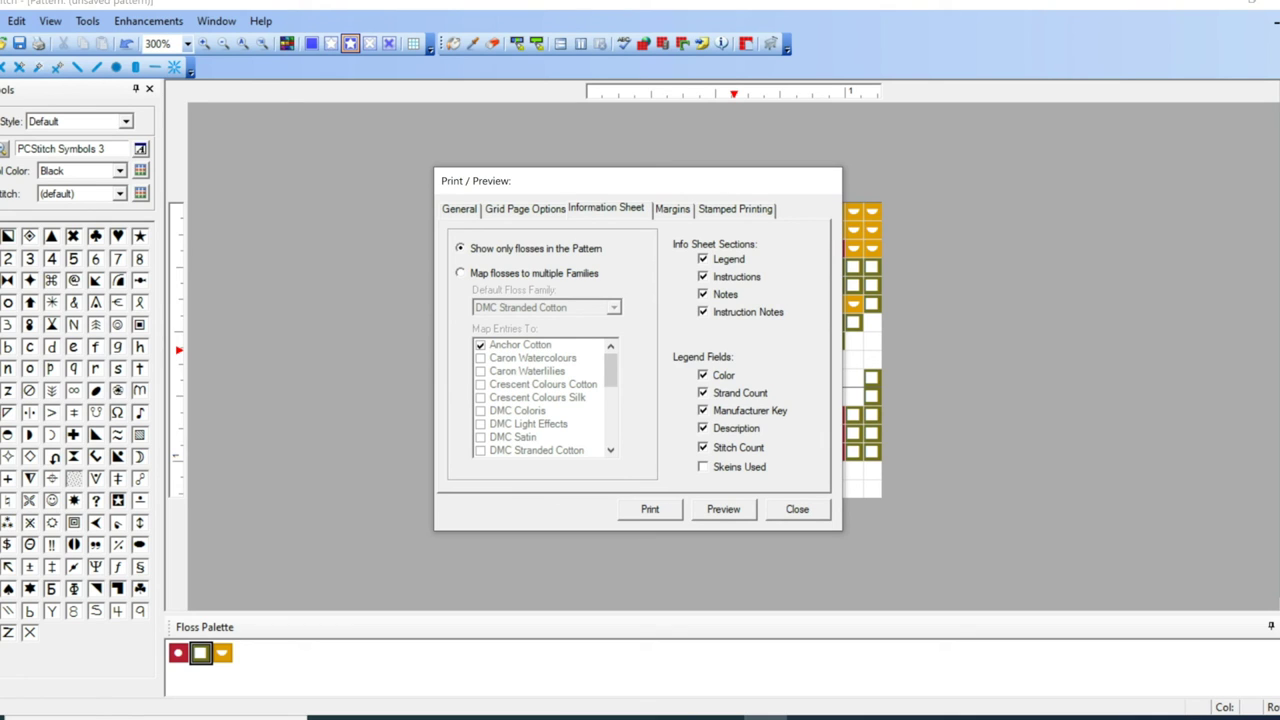
{"action": "left_click", "coordinate": [524, 209]}
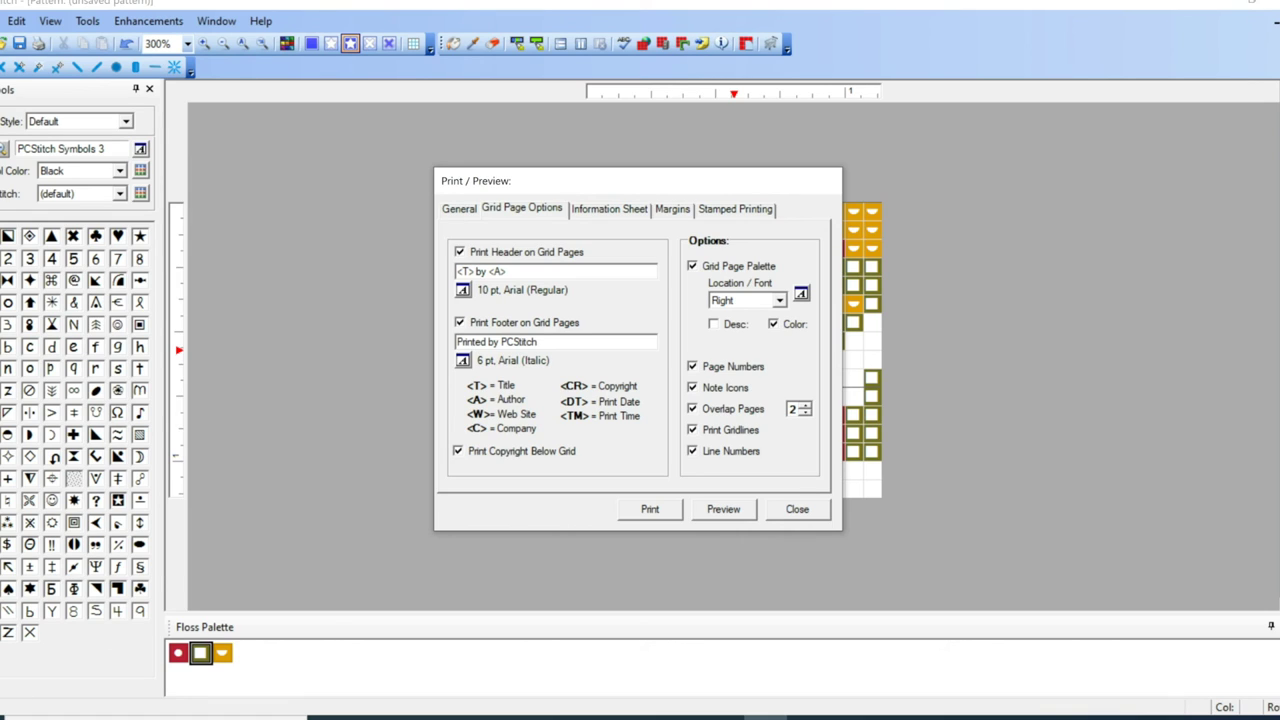
{"action": "left_click", "coordinate": [460, 323]}
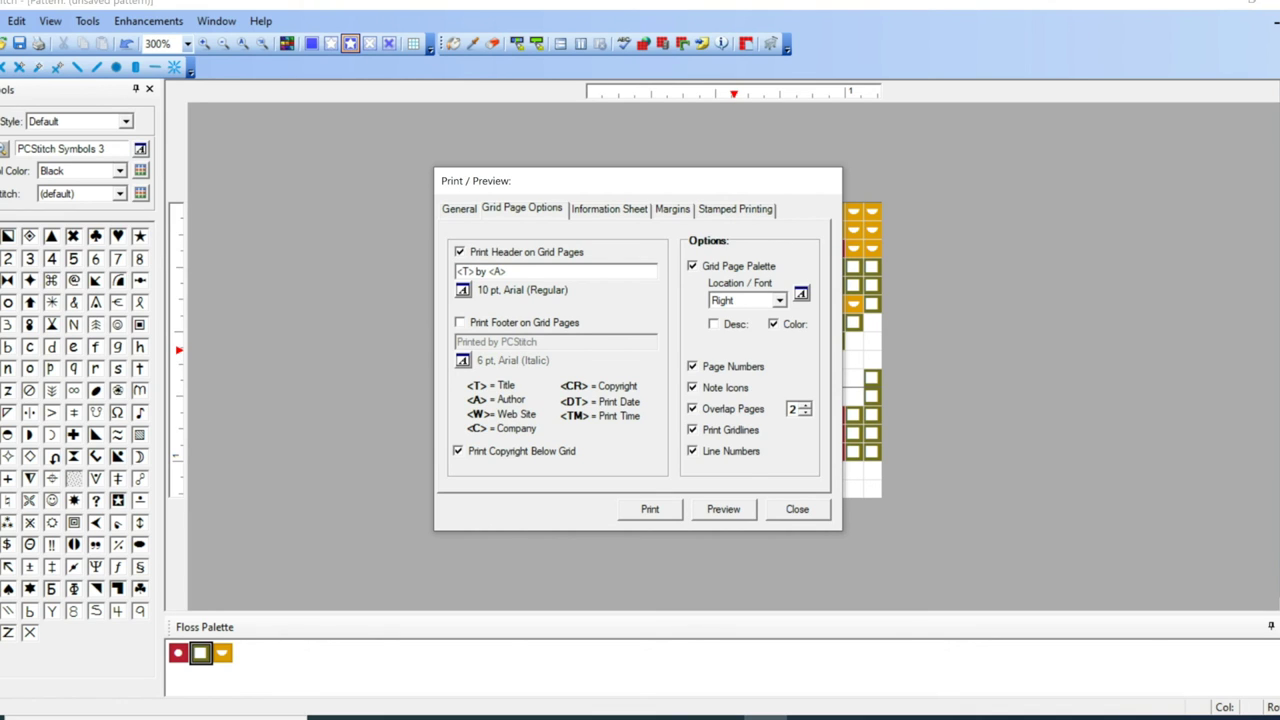
Print the pattern through CutePDF Writer and save it to the Desktop as Mario.pdf.
{"action": "left_click", "coordinate": [650, 509]}
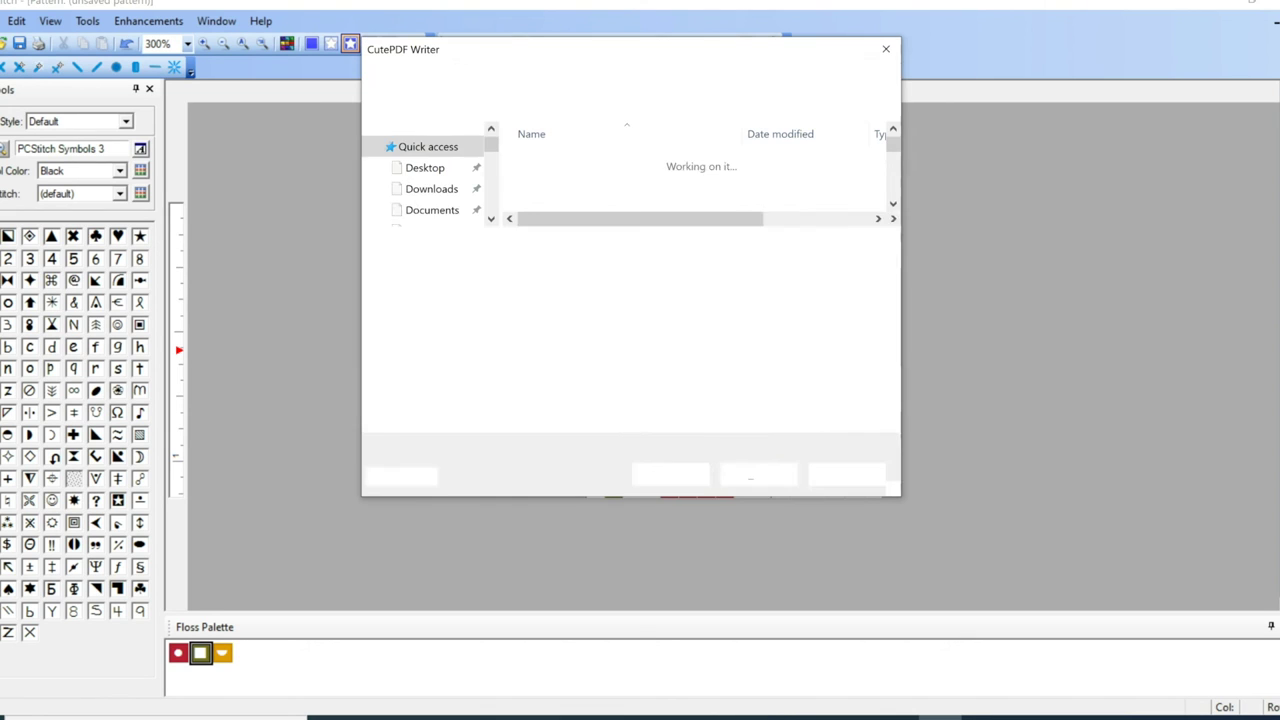
{"action": "type", "text": "M"}
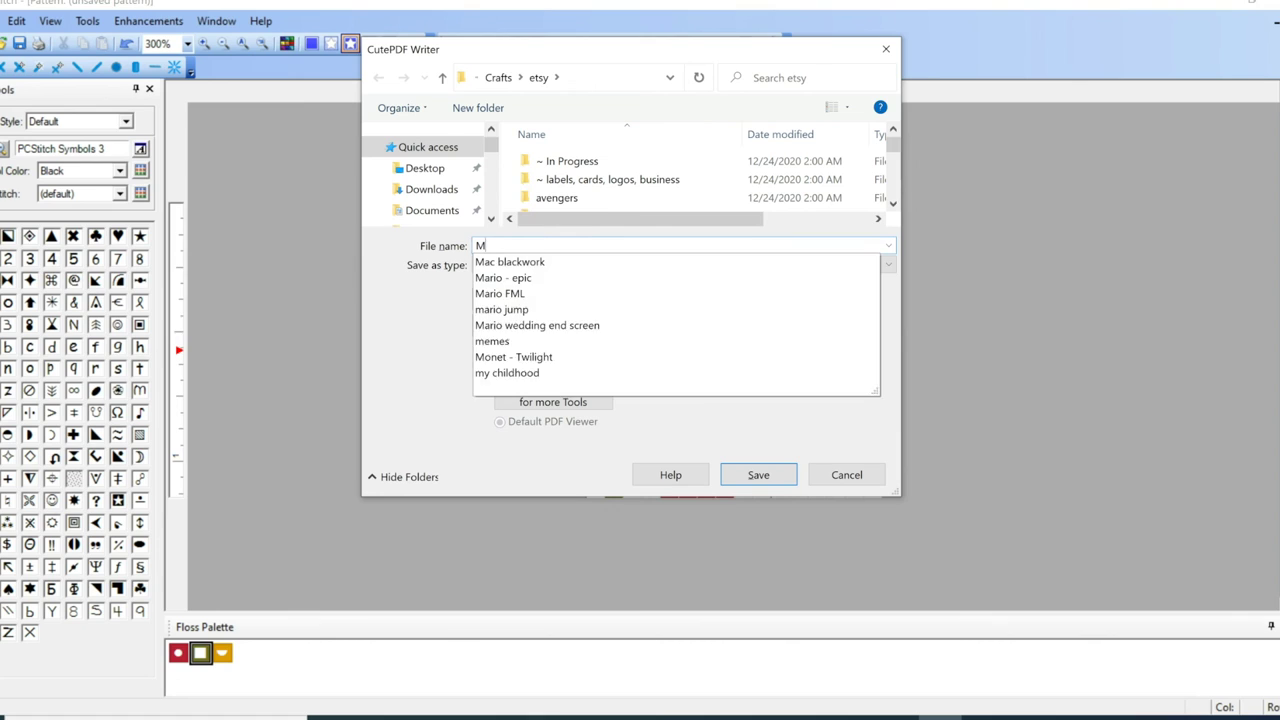
{"action": "type", "text": "ario.pdf"}
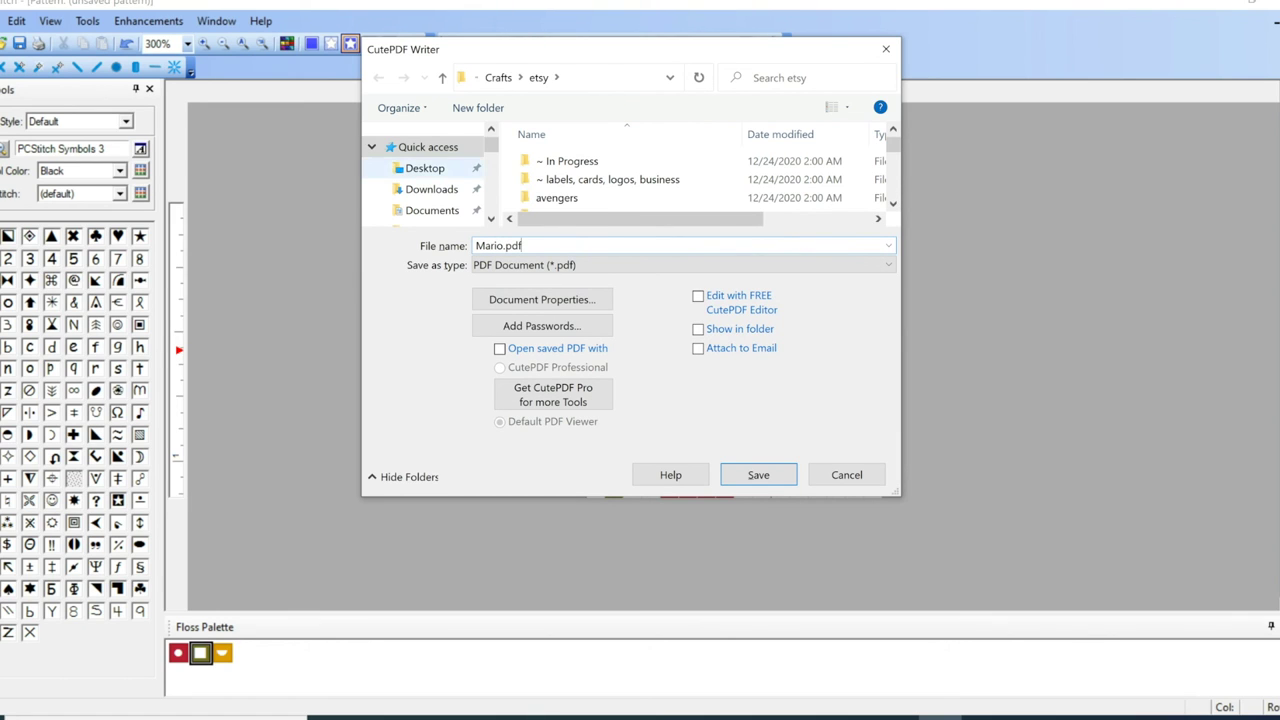
{"action": "left_click", "coordinate": [425, 168]}
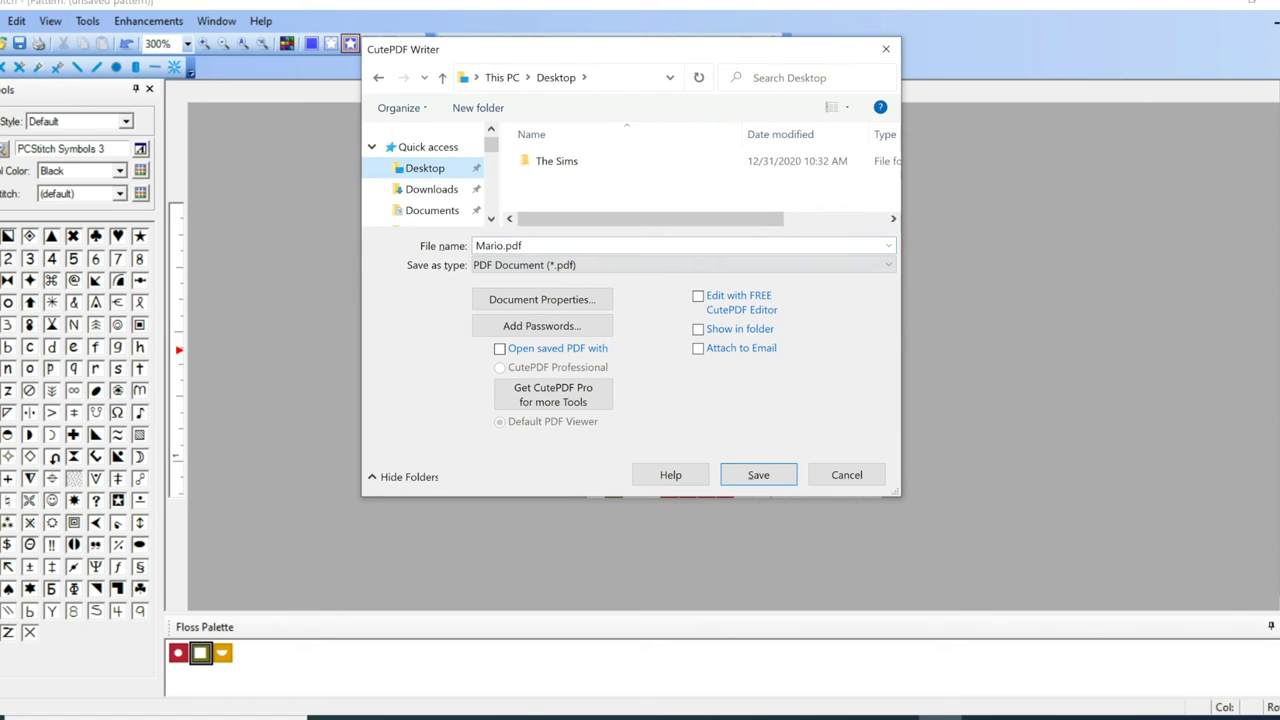
{"action": "key", "text": "Return"}
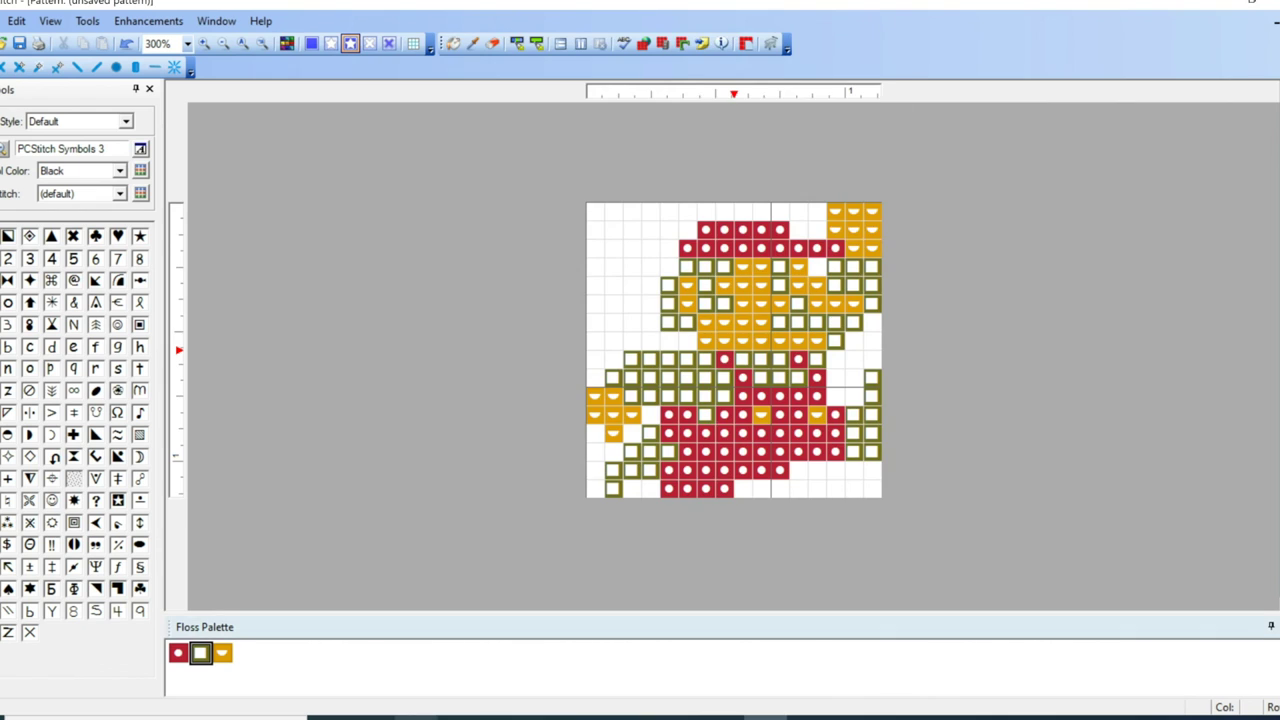
Switch to File Explorer, open Mario.pdf from the Desktop, and look through the printed chart in Adobe Acrobat Reader.
{"action": "left_click", "coordinate": [417, 717]}
{"action": "double_click", "coordinate": [812, 255]}
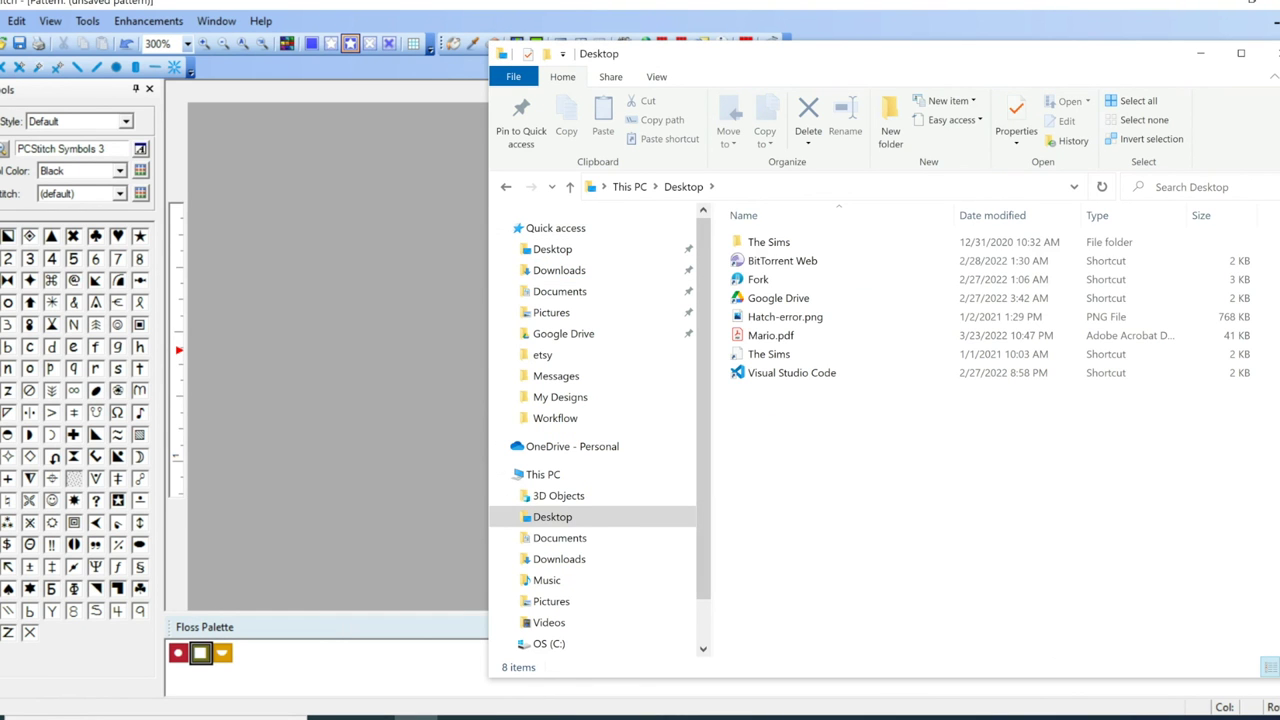
{"action": "double_click", "coordinate": [770, 335]}
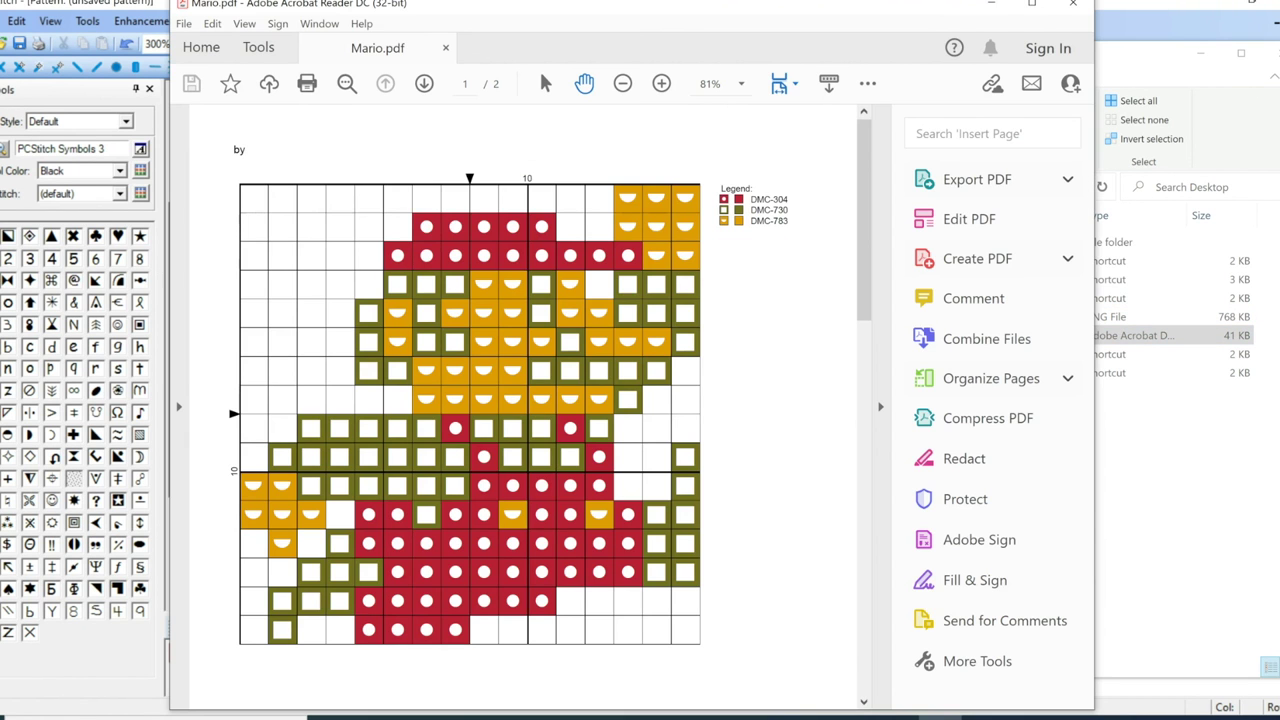
{"action": "scroll", "coordinate": [525, 407], "scroll_direction": "down", "scroll_amount": 5}
{"action": "scroll", "coordinate": [525, 407], "scroll_direction": "up", "scroll_amount": 5}
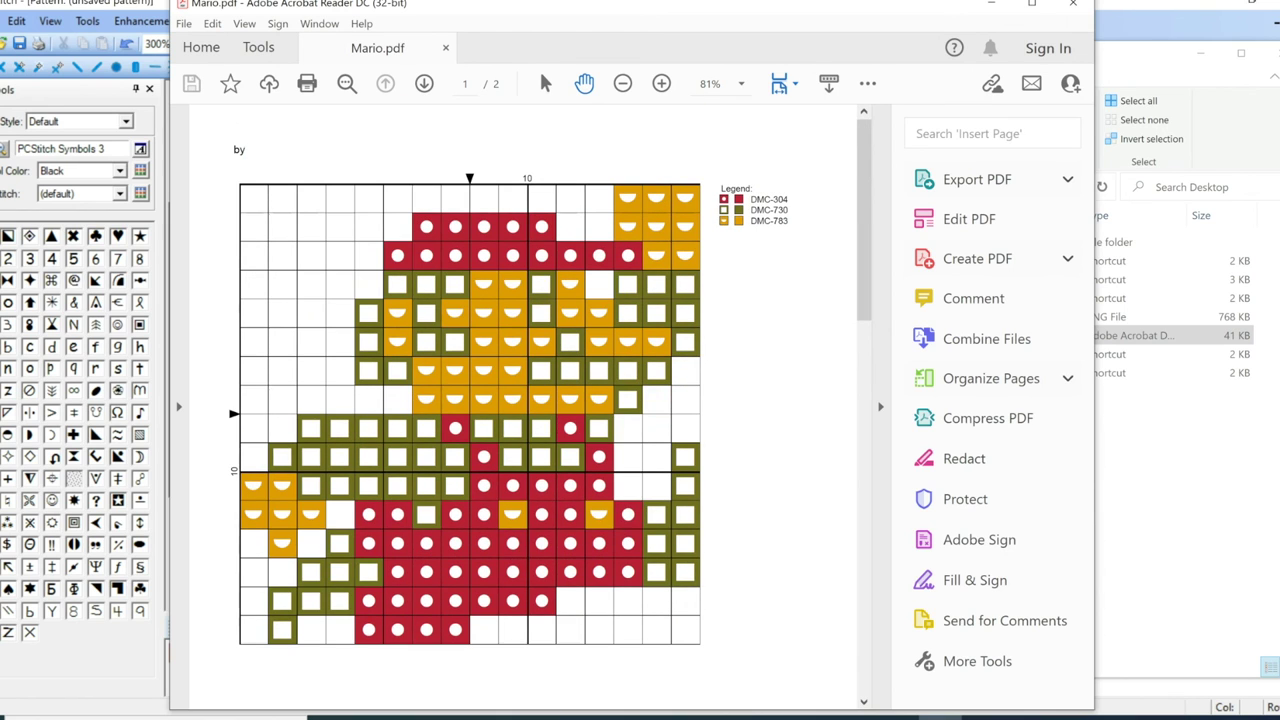